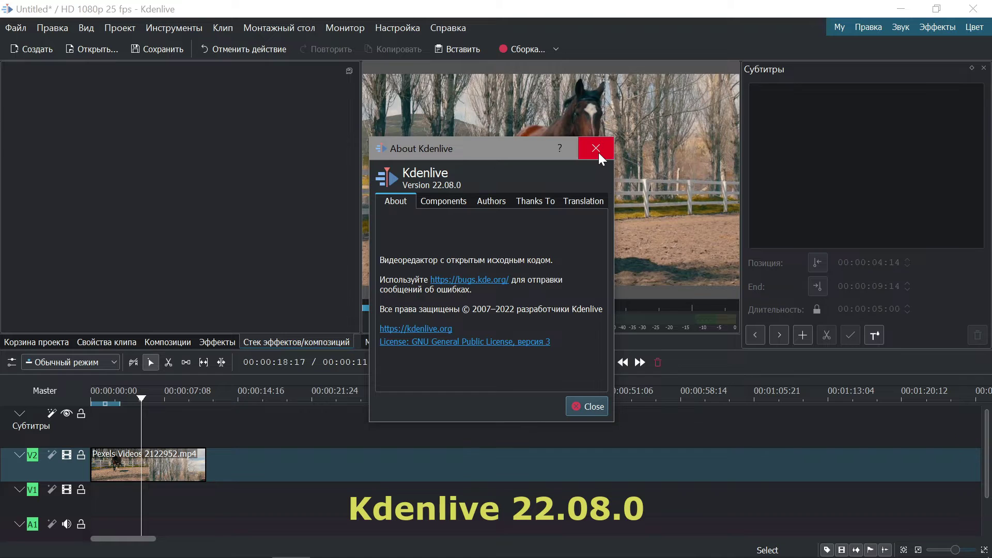
Close the About window, show the subtitle track and add a subtitle at 00:00:05:18
left_click(598, 153)
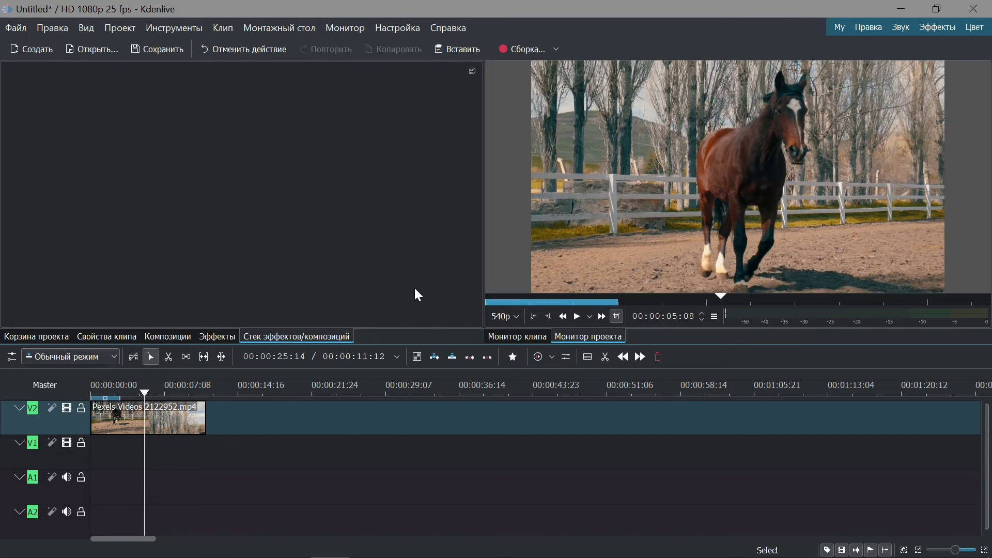
left_click(591, 358)
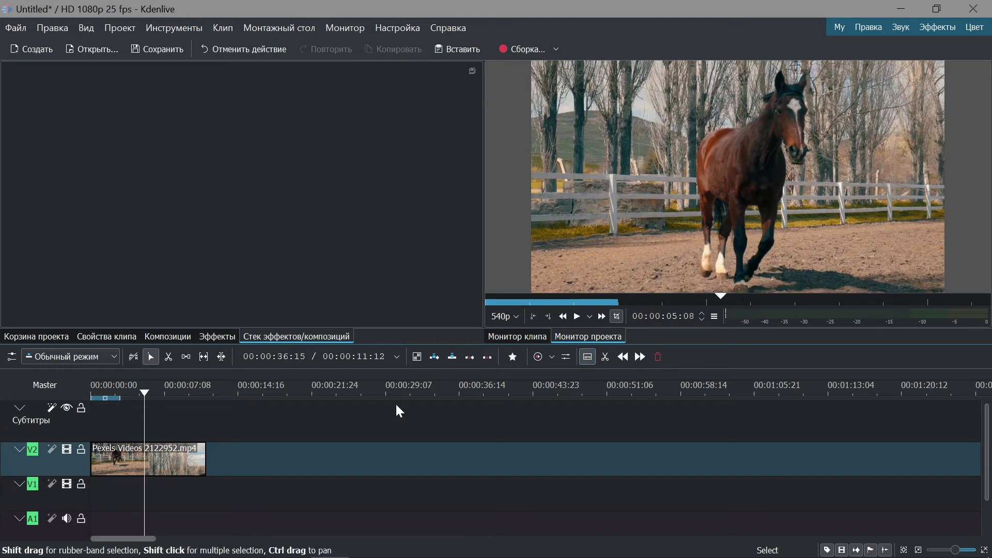
double_click(148, 425)
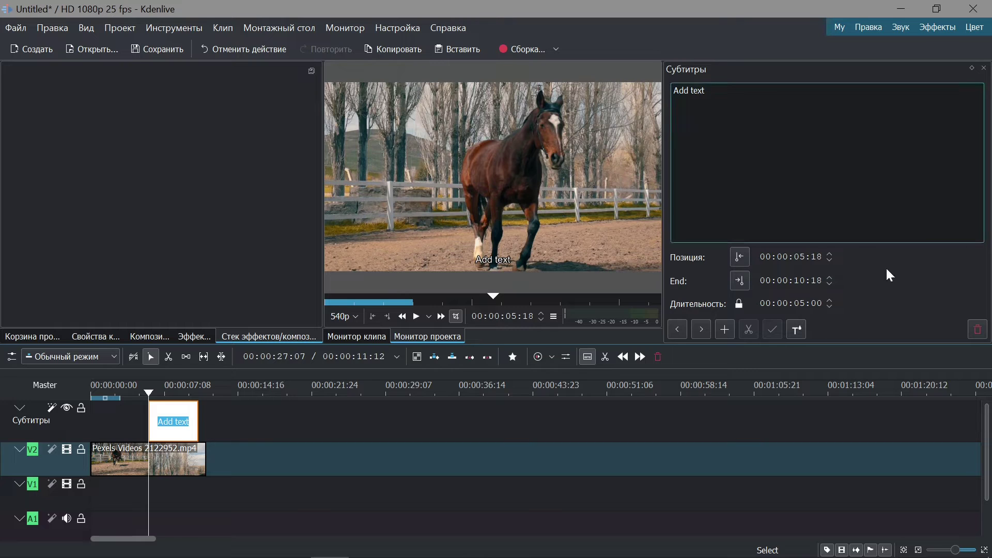
Enable a custom font size of 30 pt and a custom magenta font colour in the subtitle style settings
left_click(796, 329)
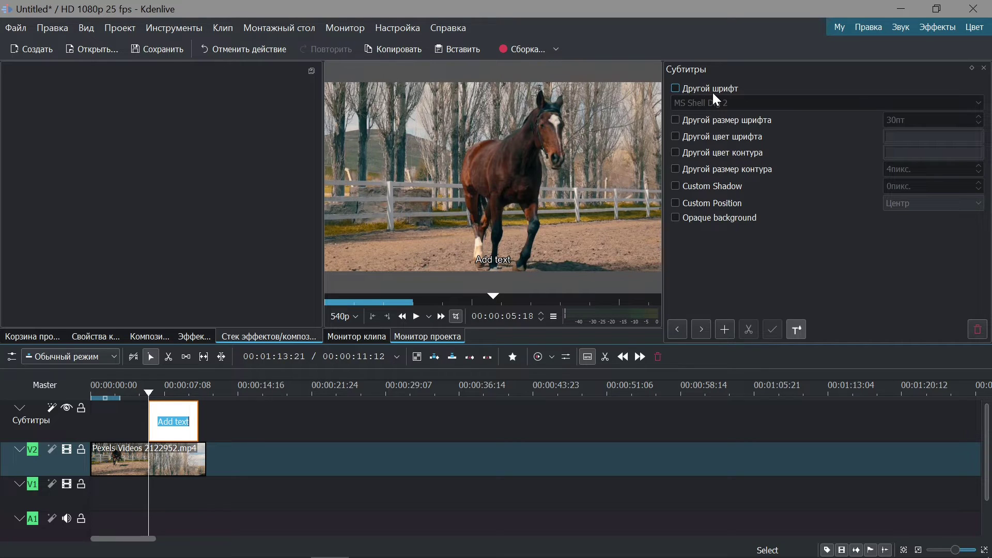
left_click(675, 120)
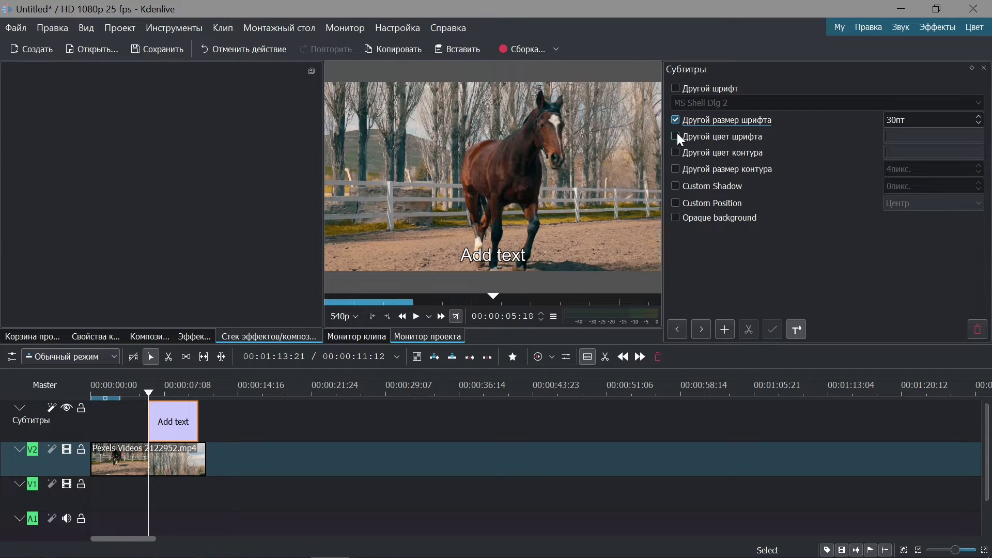
left_click(676, 136)
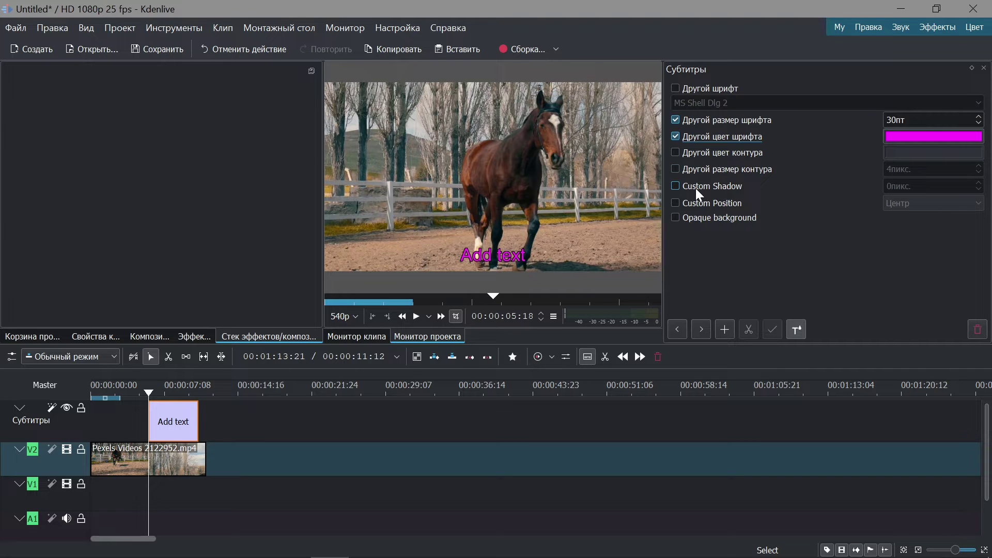
Enable a custom centre position (Центр) for the subtitle and toggle its opaque background
left_click(677, 201)
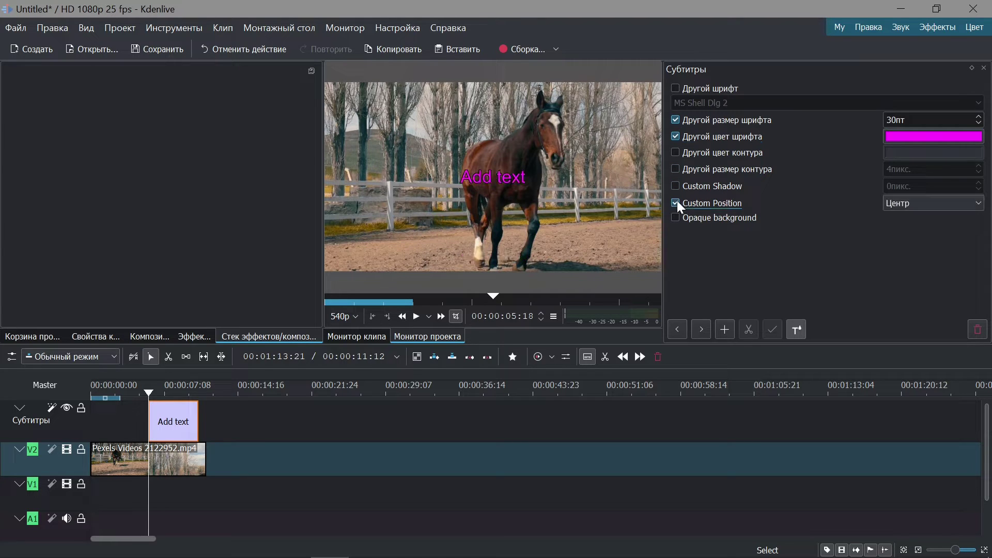
left_click(893, 203)
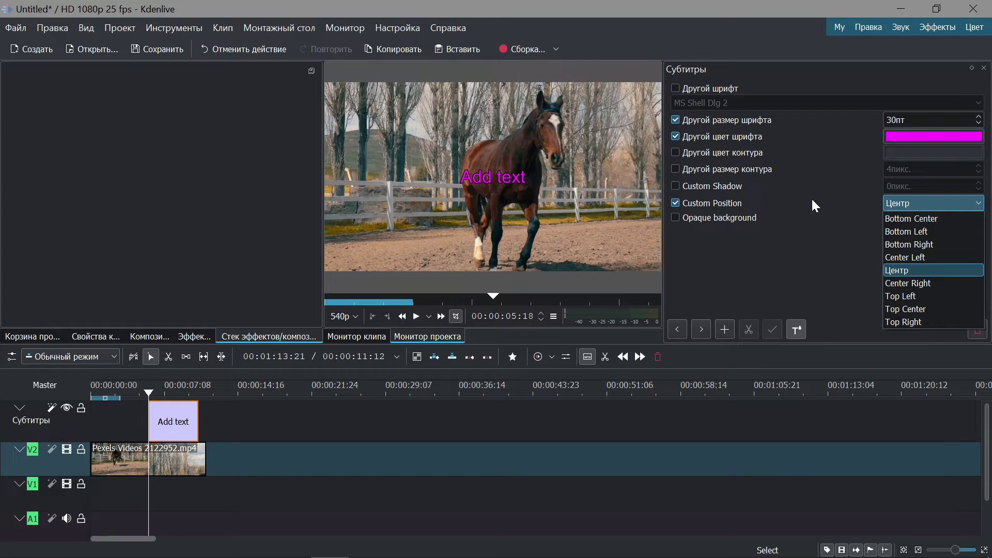
left_click(681, 217)
left_click(679, 217)
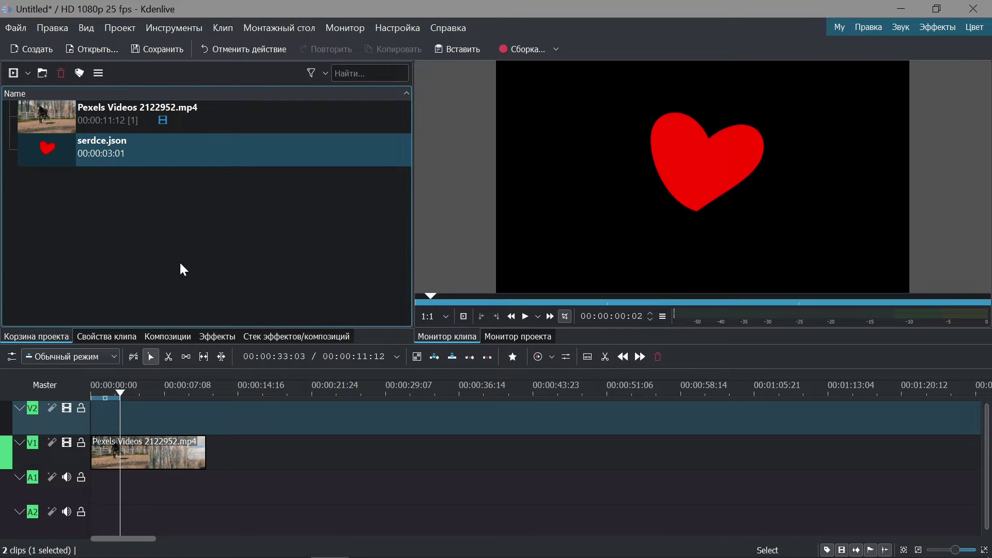
Play the serdce.json clip and create a new animation clip saved as animation-0009.json with a duration of 00:00:05:00
left_click(524, 316)
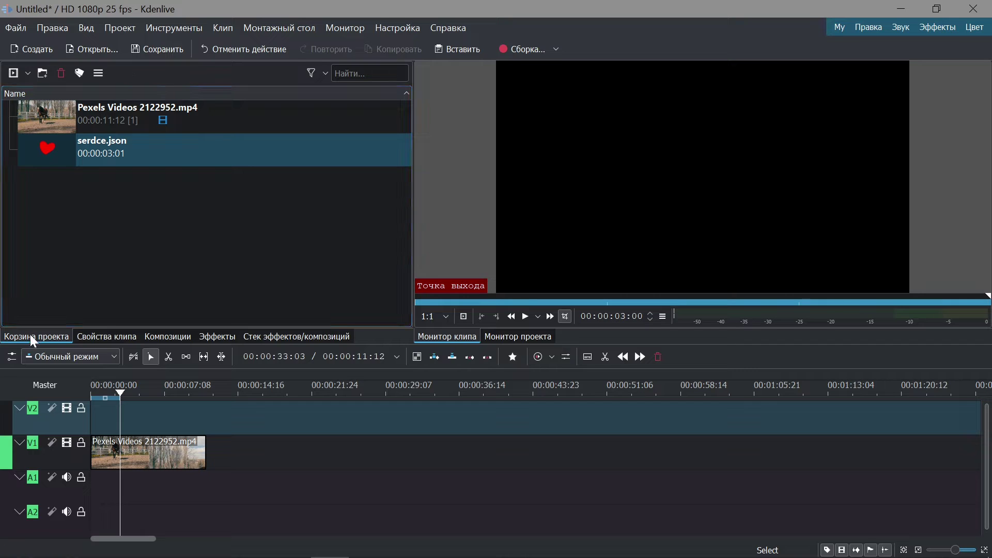
left_click(27, 77)
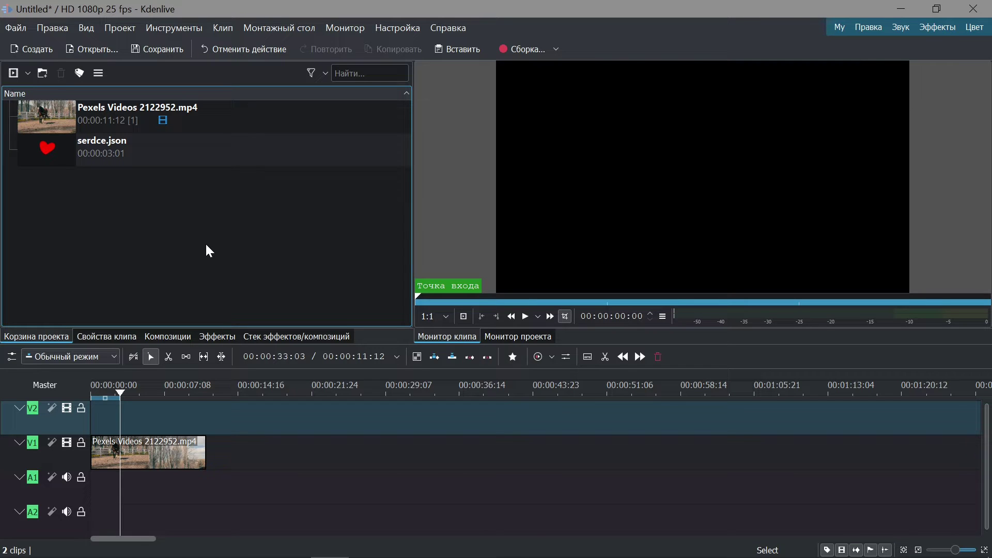
right_click(142, 202)
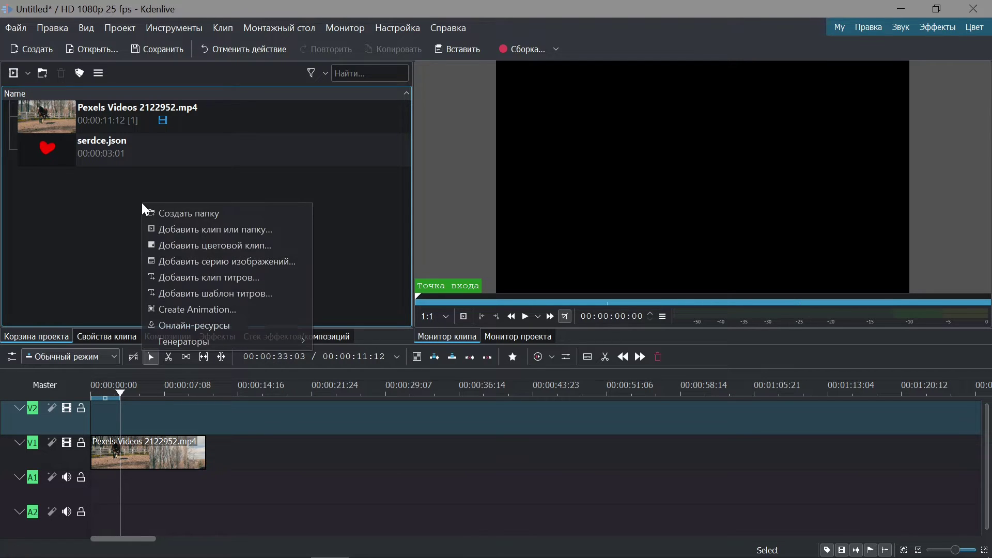
left_click(254, 312)
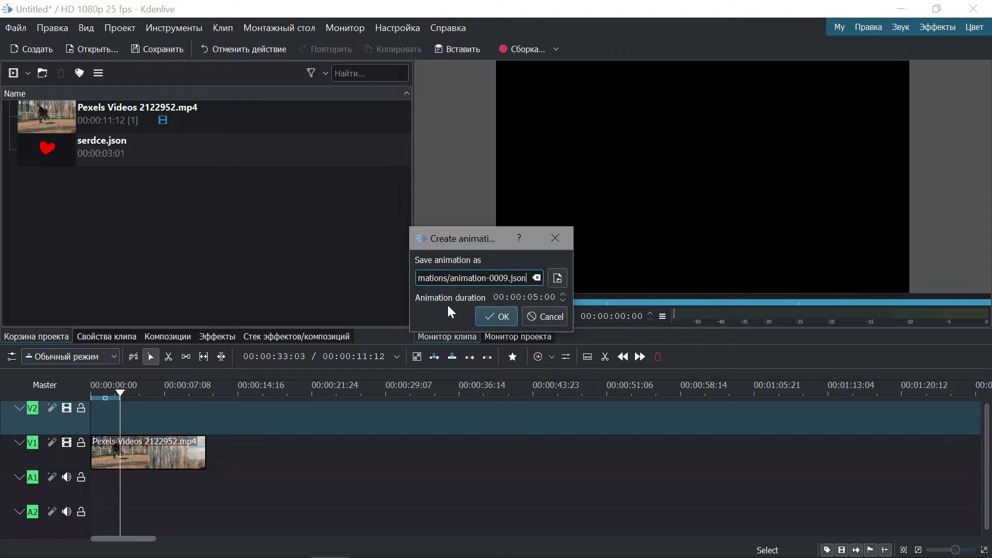
left_click(496, 317)
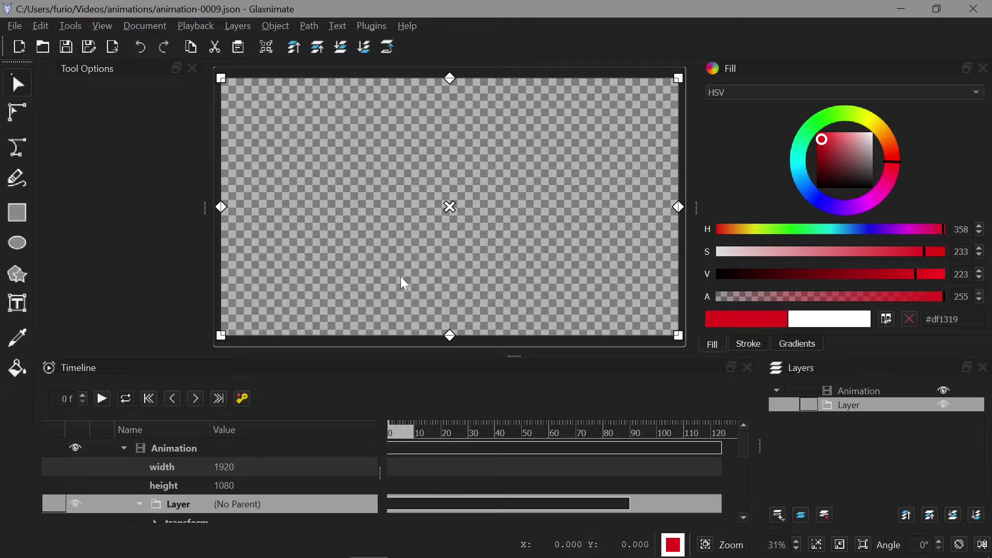
Draw a filled red rectangle on the canvas, left of its centre, and save the animation file
left_click(17, 212)
left_click_drag(317, 151, 457, 259)
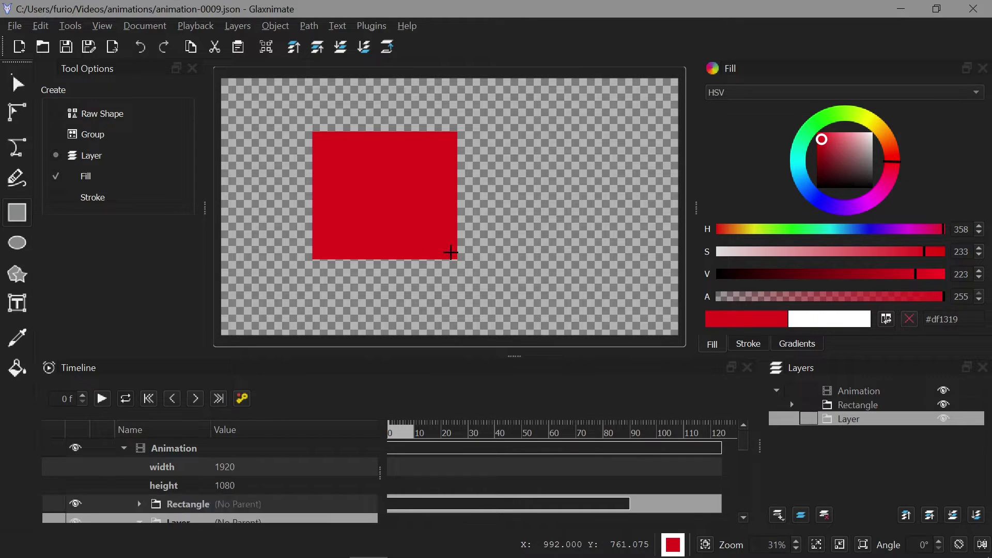
left_click(19, 27)
left_click(41, 194)
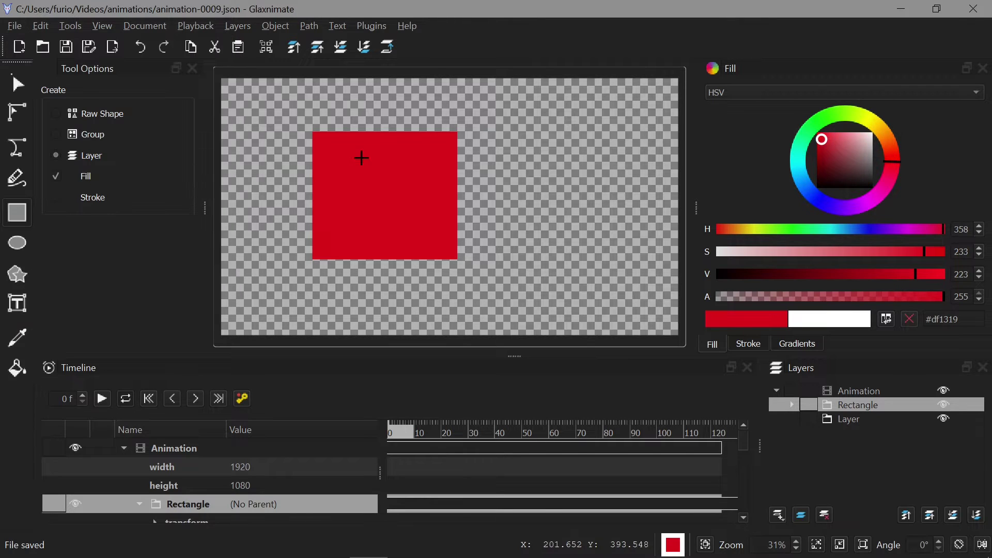
Switch back to Kdenlive, place animation-0009.json on track V2 above the horse video and preview the overlay at 00:00:05:04
left_click(901, 9)
left_click(65, 124)
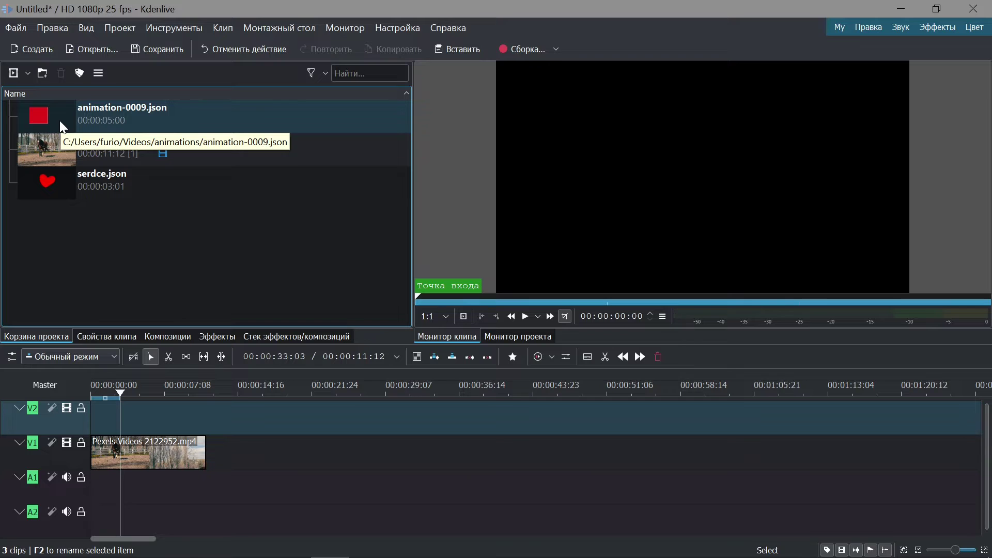
left_click(57, 135)
left_click_drag(54, 117, 126, 420)
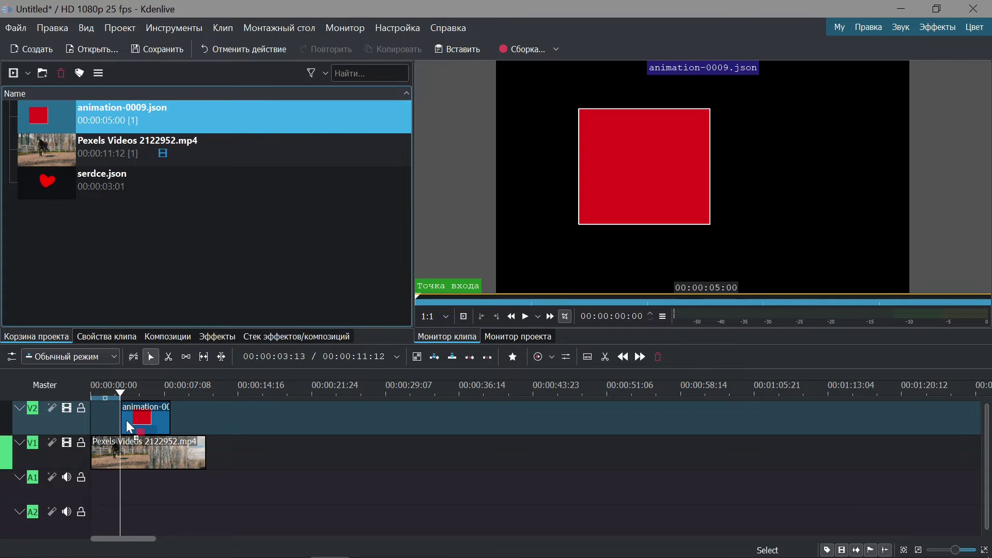
left_click(139, 391)
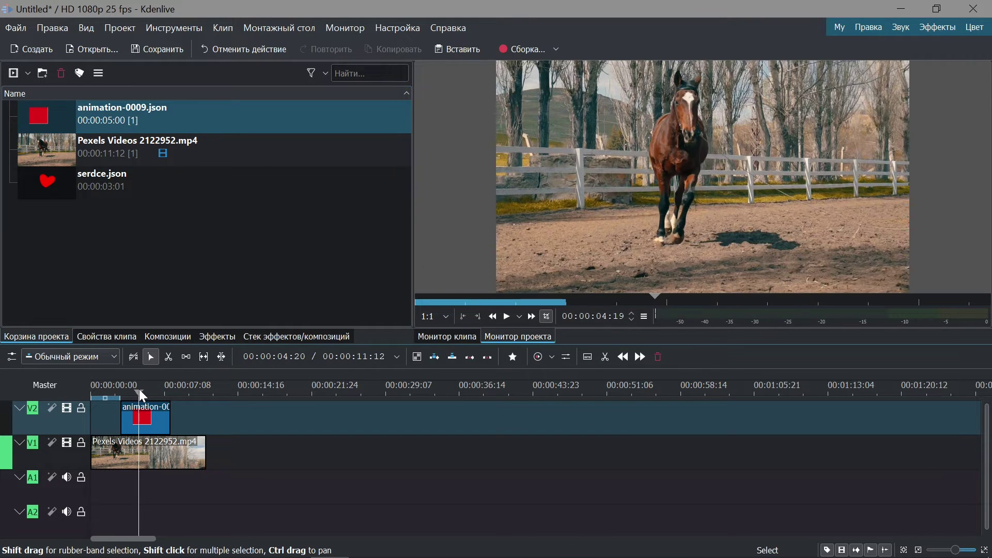
left_click(143, 388)
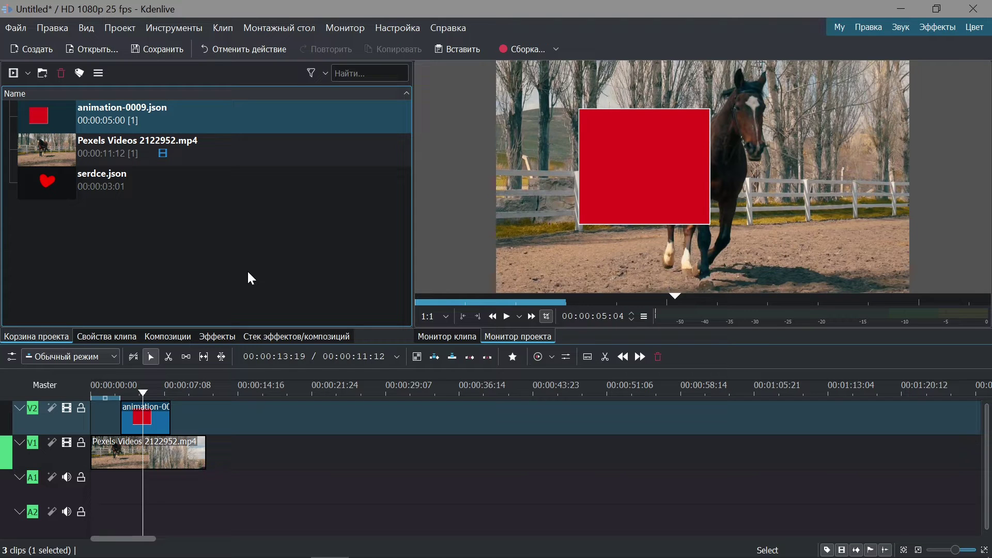
Open animation-0009.json for editing in Glaxnimate, draw a blue (#131ddf) ellipse to the right of the rectangle and save the file
right_click(60, 112)
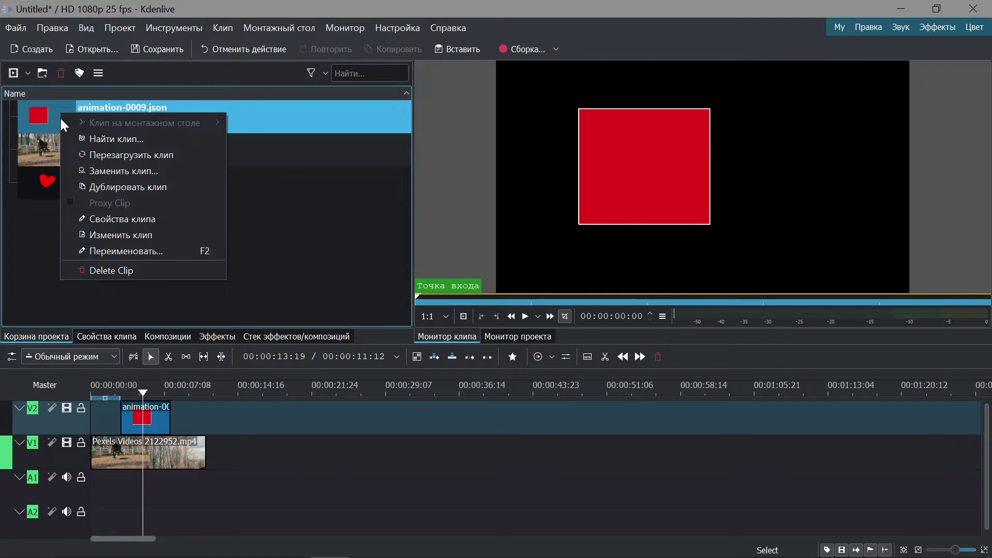
left_click(132, 239)
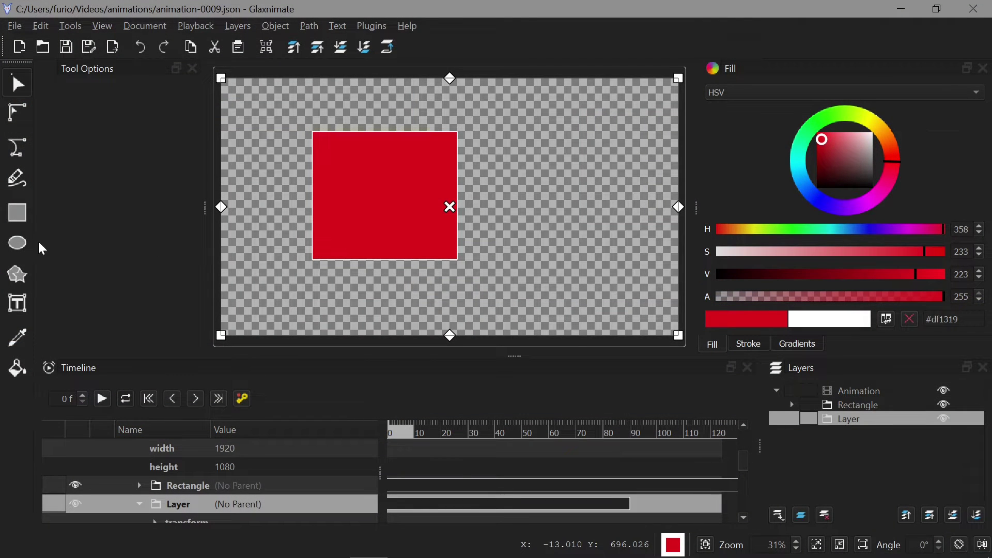
left_click(19, 244)
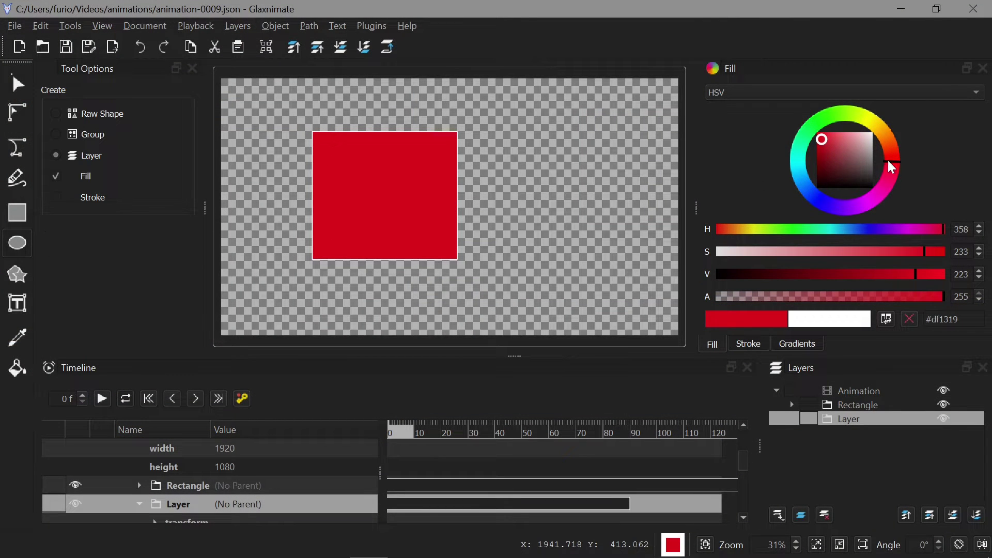
left_click_drag(889, 166, 816, 205)
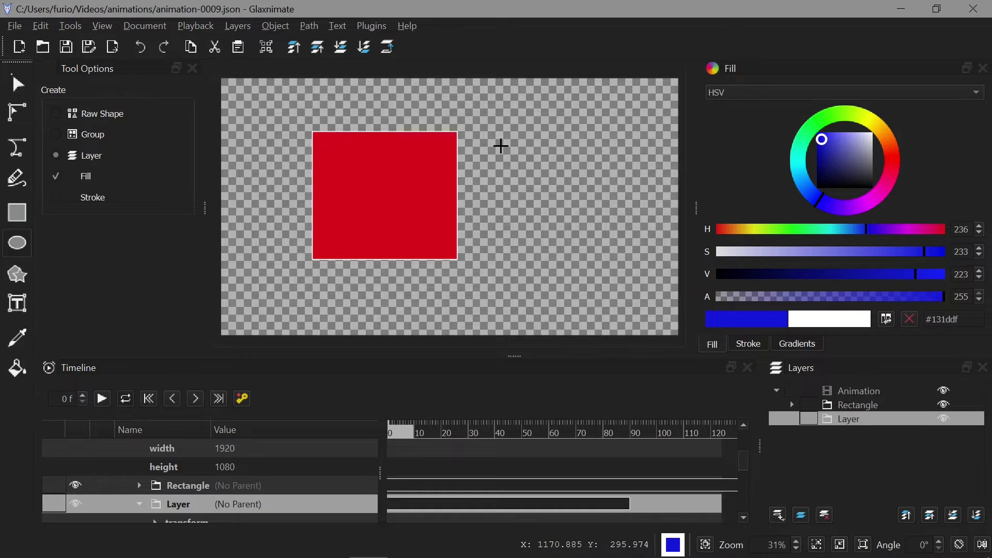
left_click_drag(501, 146, 614, 251)
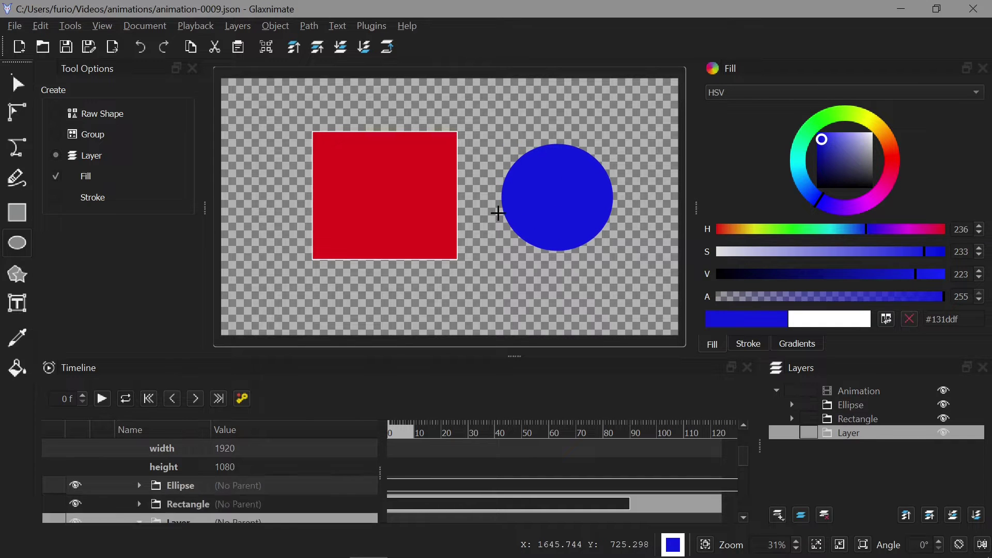
left_click(14, 26)
left_click(46, 193)
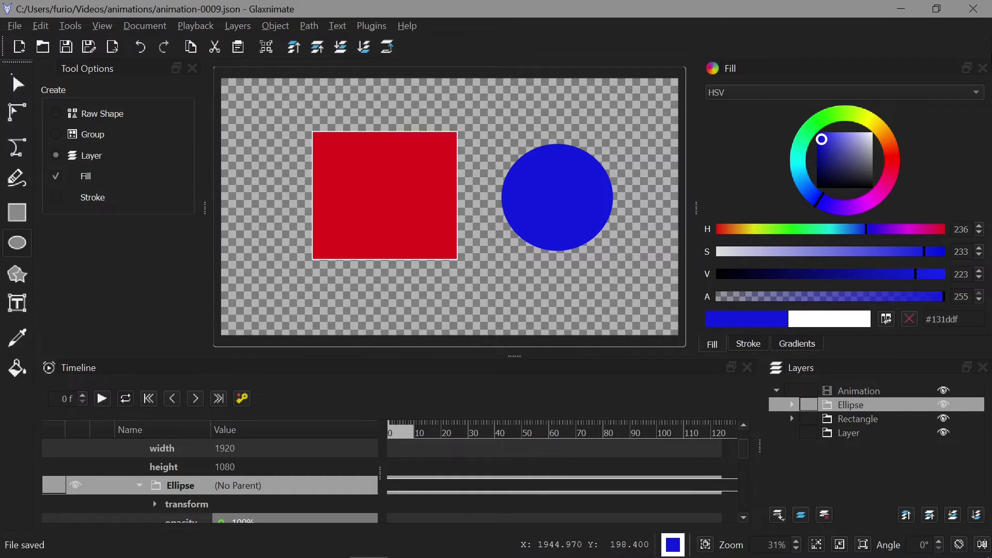
Switch back to Kdenlive and view the edited animation over the horse video at 00:00:05:13
key("alt+Tab")
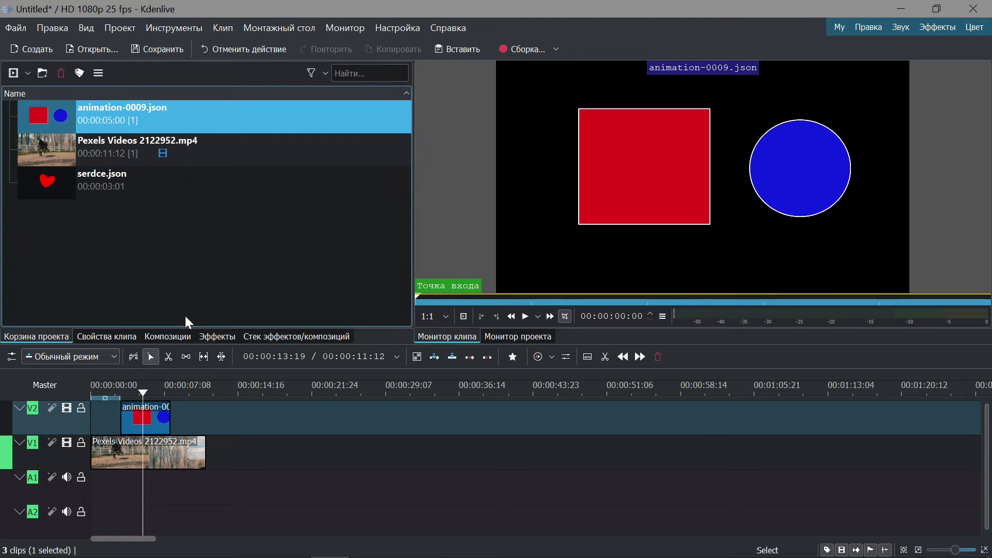
left_click(146, 390)
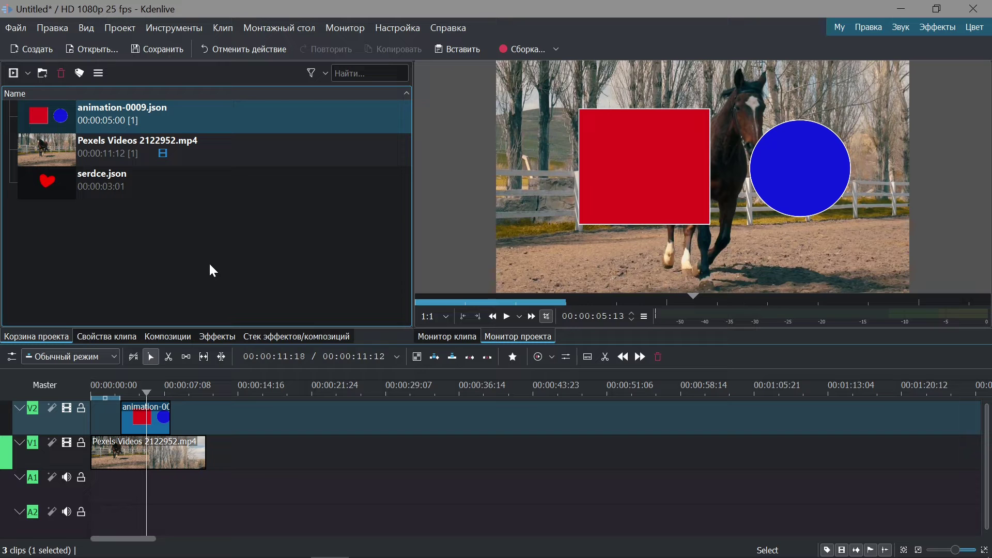
Review the default image and animation editing application paths in the Environment settings and accept the dialog
left_click(393, 33)
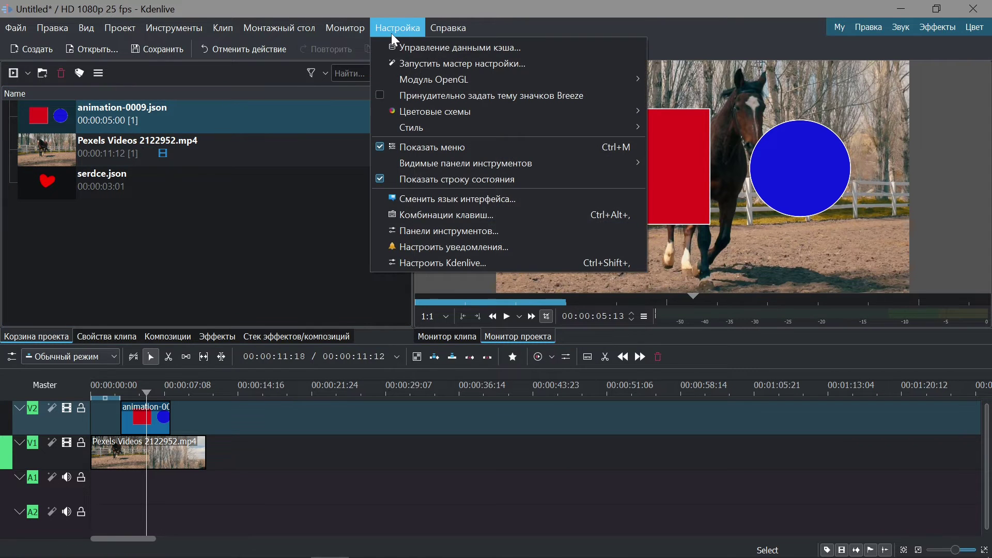
left_click(473, 261)
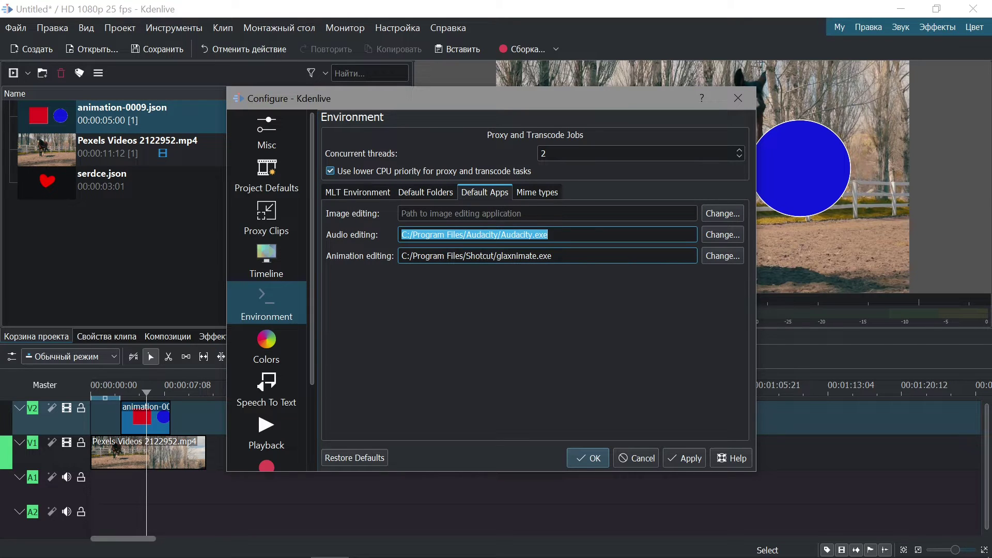
left_click(519, 255)
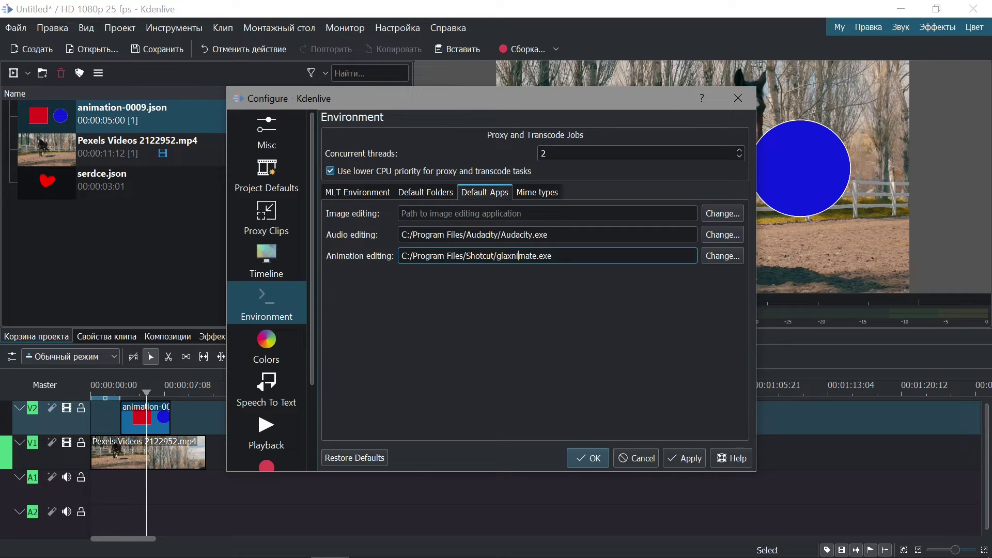
left_click(496, 213)
left_click(518, 256)
left_click(592, 457)
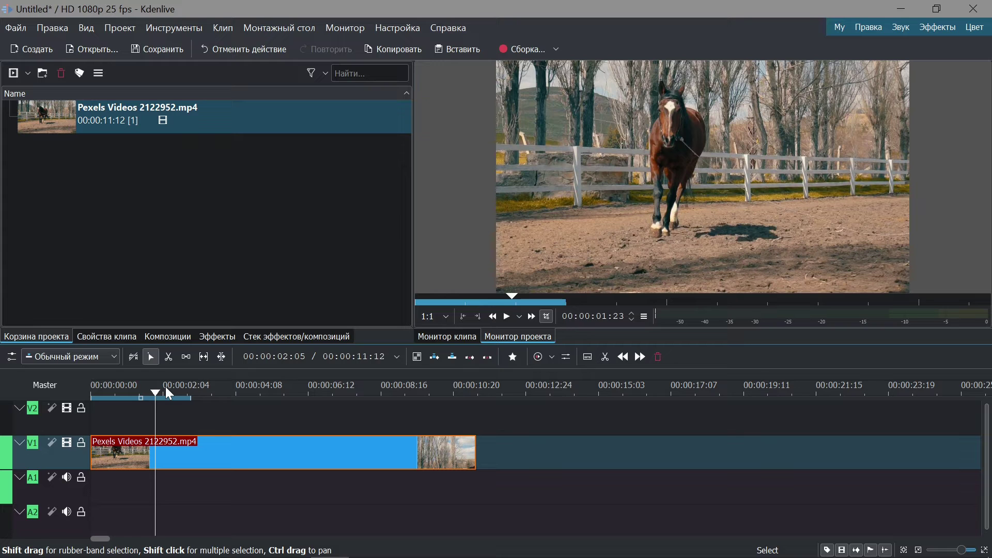
Add three Category 0 guides with the comment "guide" to the timeline, at 00:00:01:23, about 00:00:04:12 and 00:00:09:08
key("g")
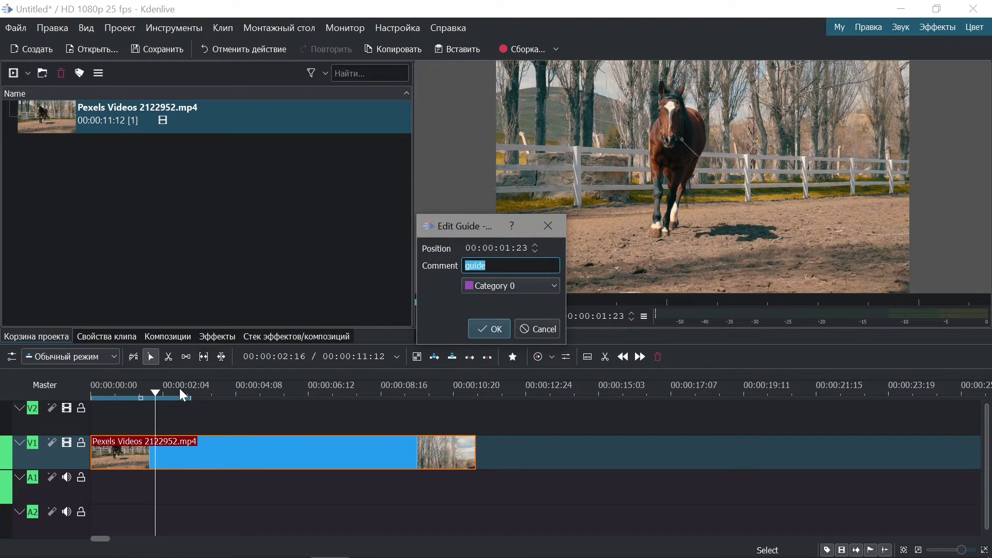
left_click(488, 329)
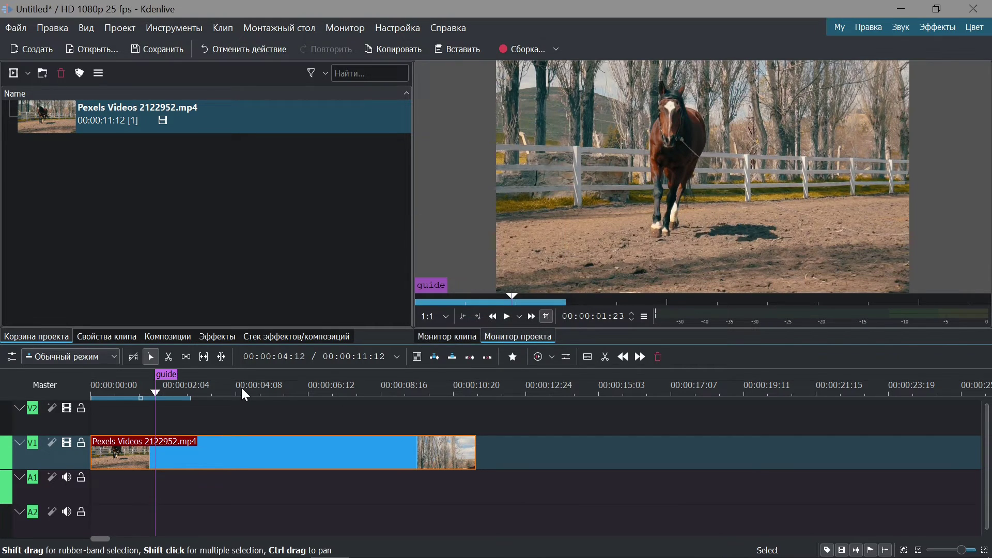
left_click(242, 390)
key("g")
left_click(487, 329)
left_click(405, 388)
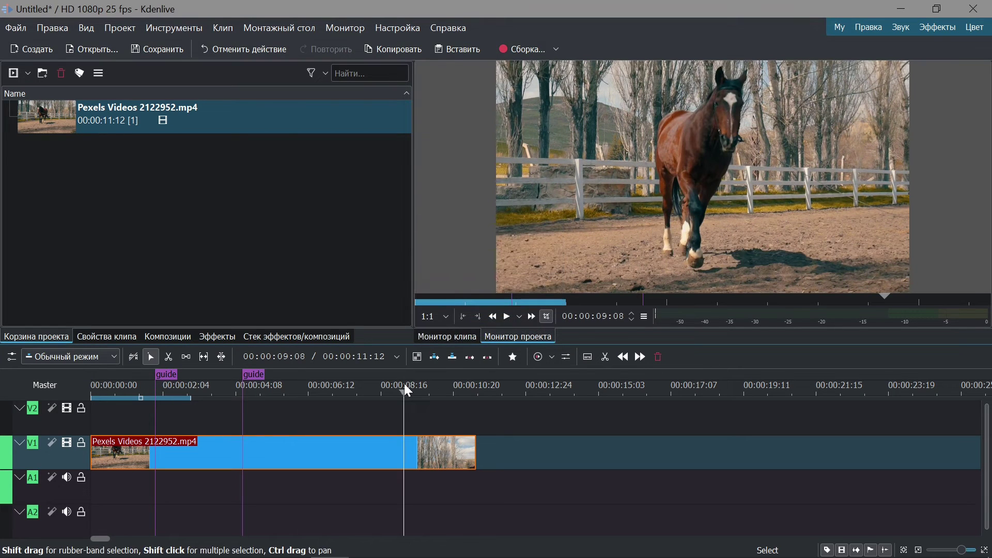
key("g")
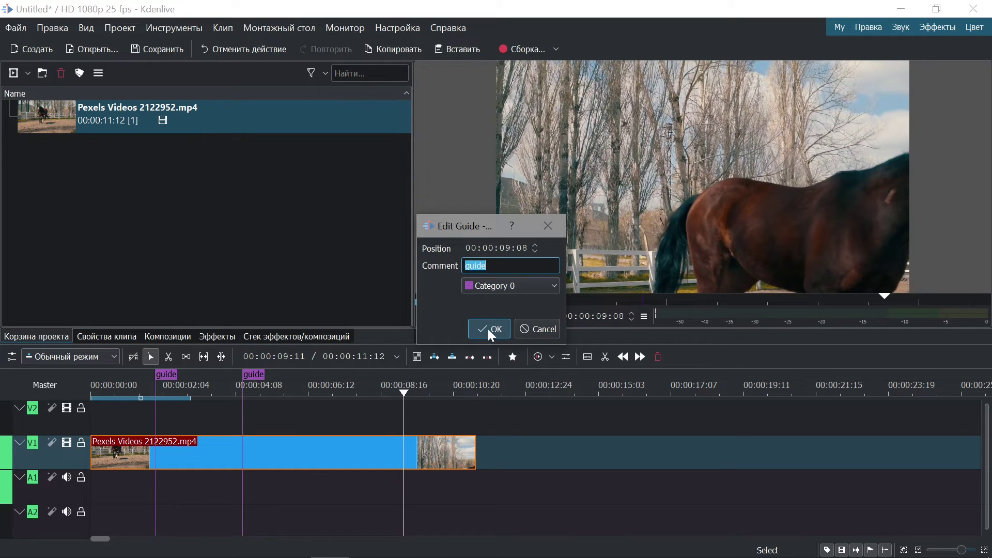
left_click(488, 329)
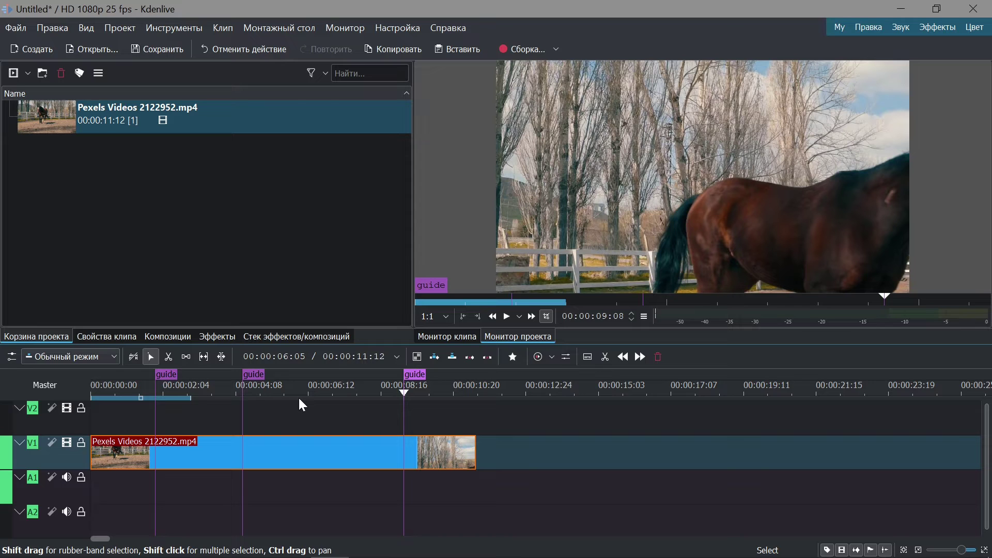
Examine the export of guides as a chapters description, including the available marker type categories, and close the dialog without exporting
right_click(414, 380)
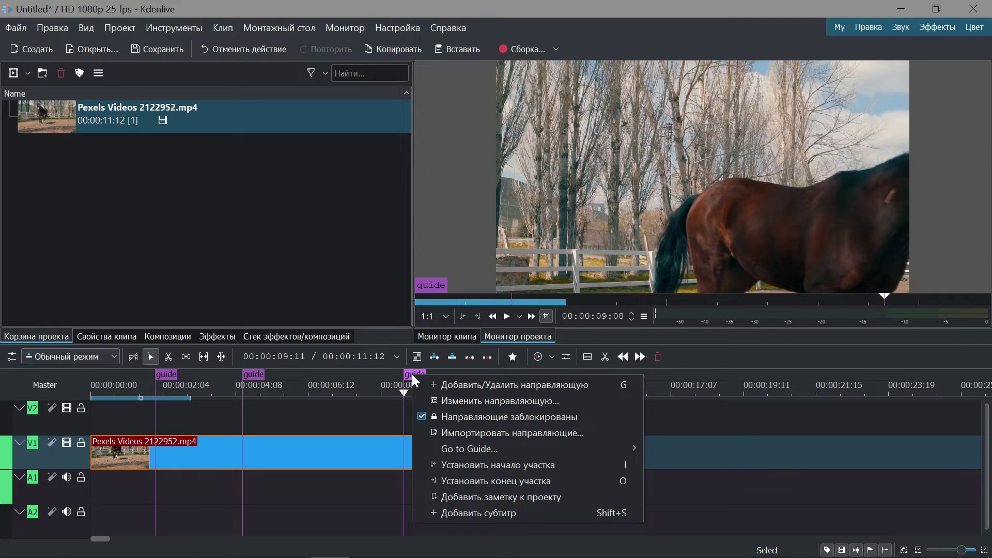
left_click(525, 431)
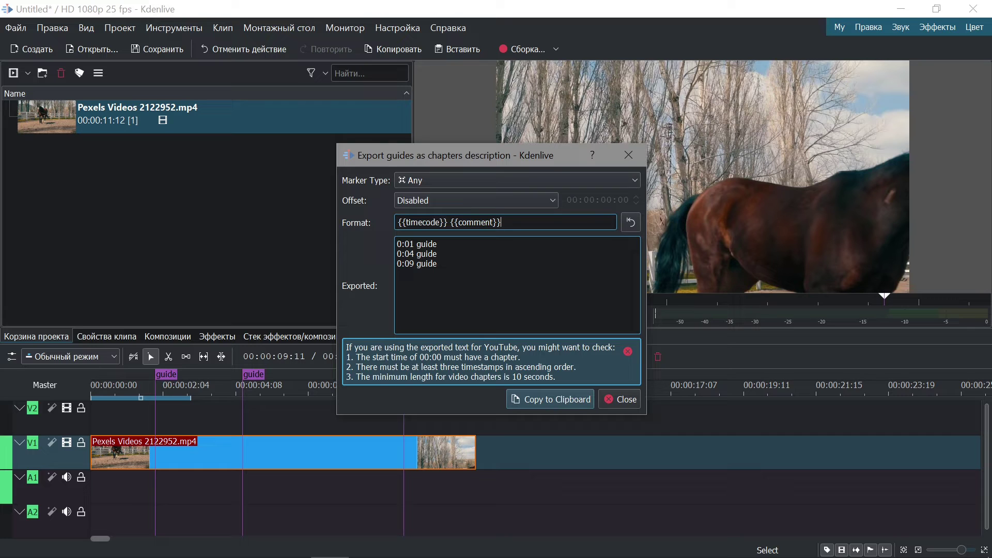
left_click(509, 179)
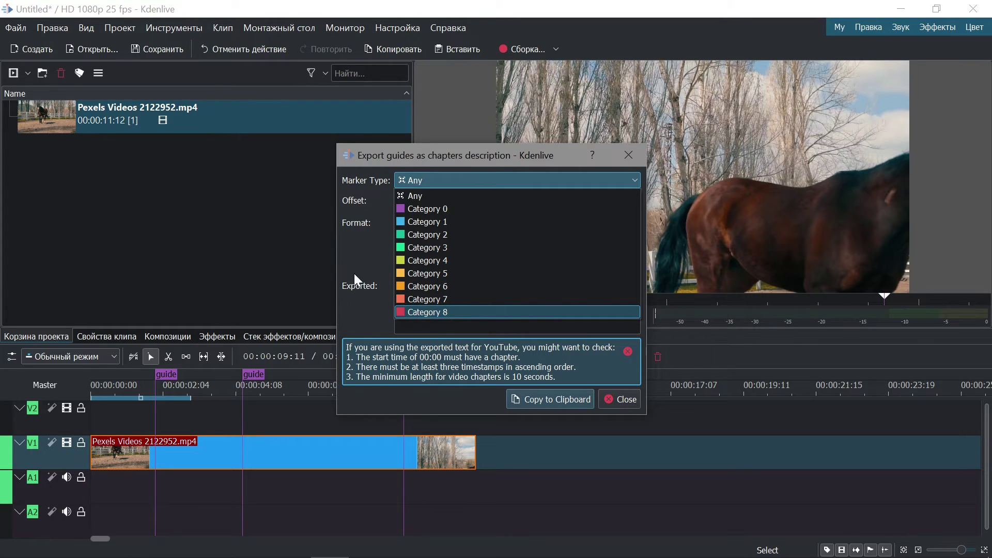
left_click(363, 259)
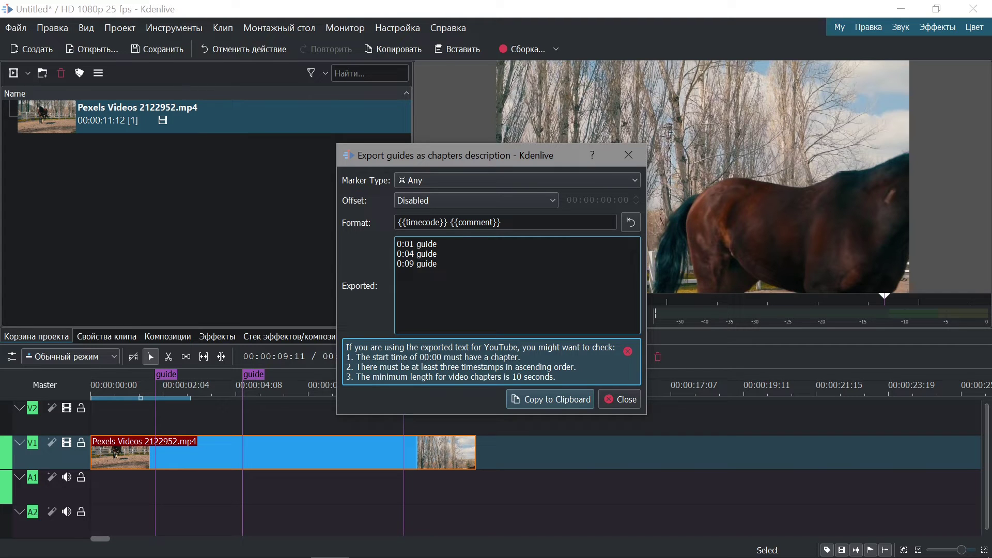
left_click(628, 155)
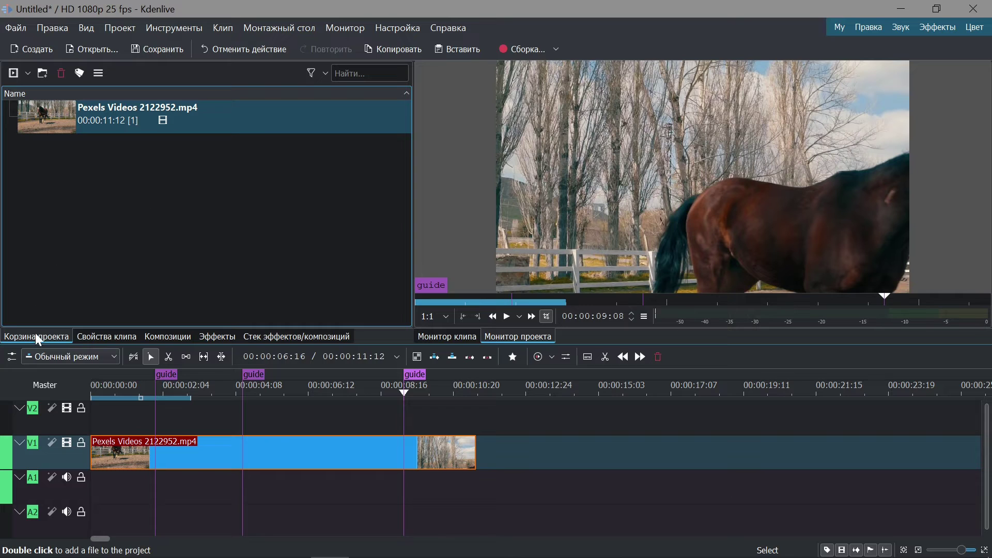
Create a light violet project tag named "New tag", save the tag configuration and assign it to Pexels Videos 2122952.mp4
left_click(79, 74)
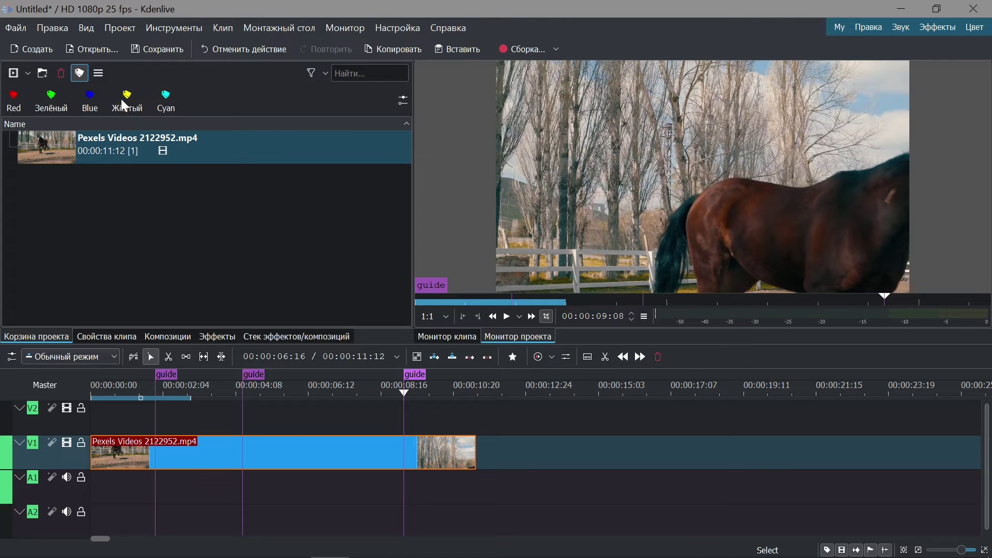
left_click(404, 101)
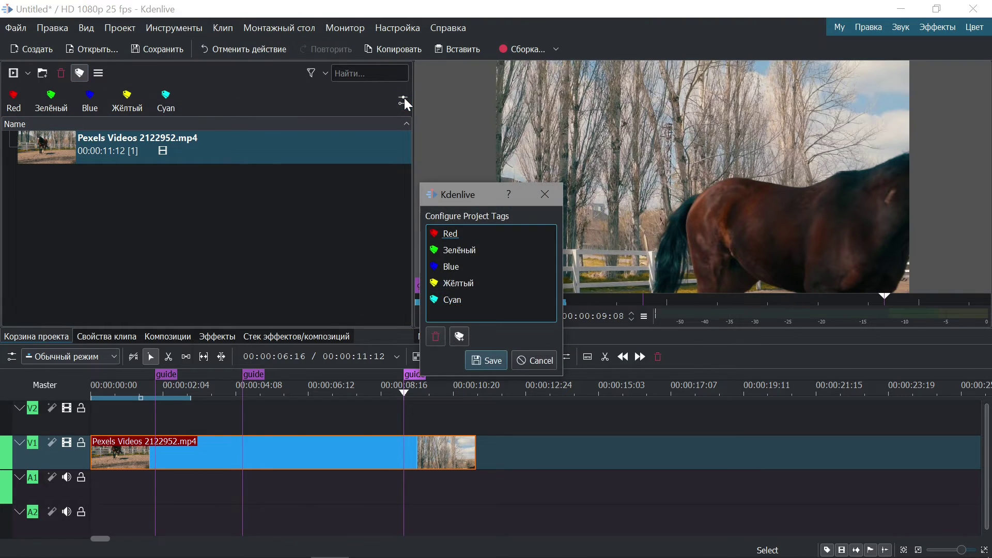
left_click(457, 337)
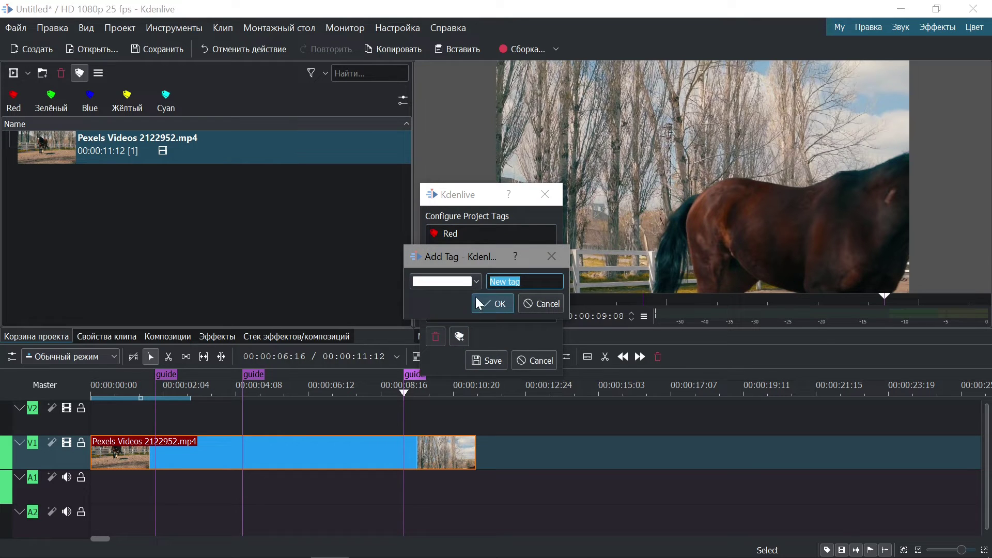
left_click(476, 281)
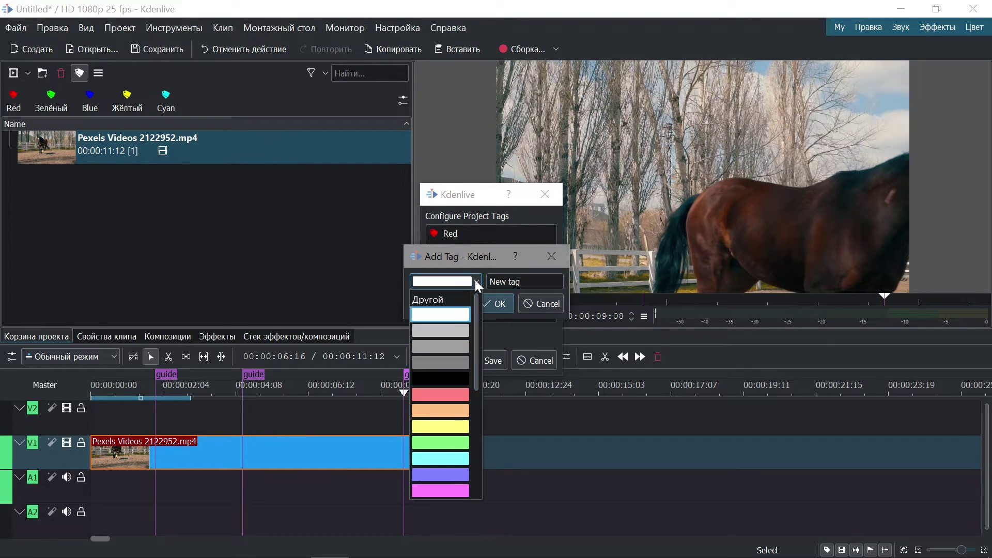
left_click(439, 475)
left_click(494, 304)
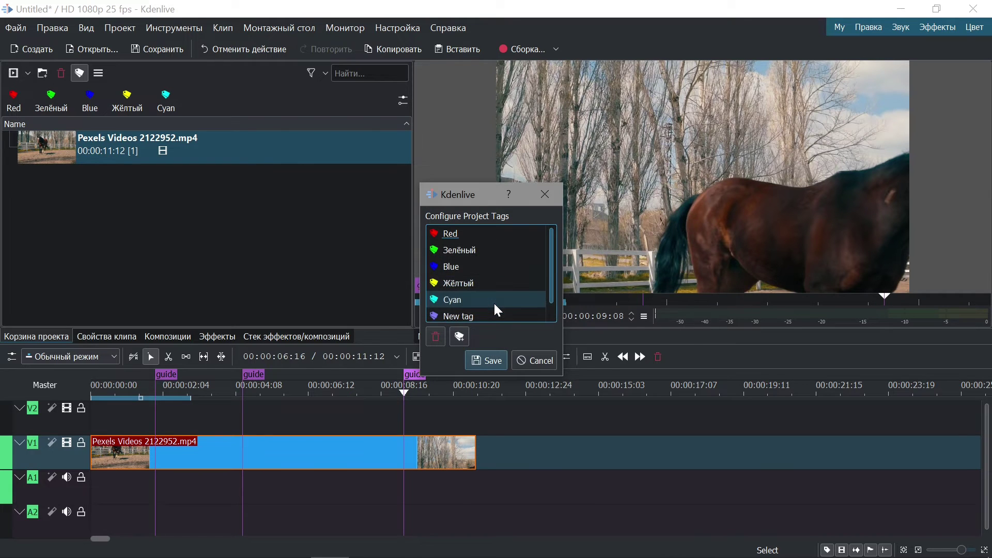
left_click(485, 358)
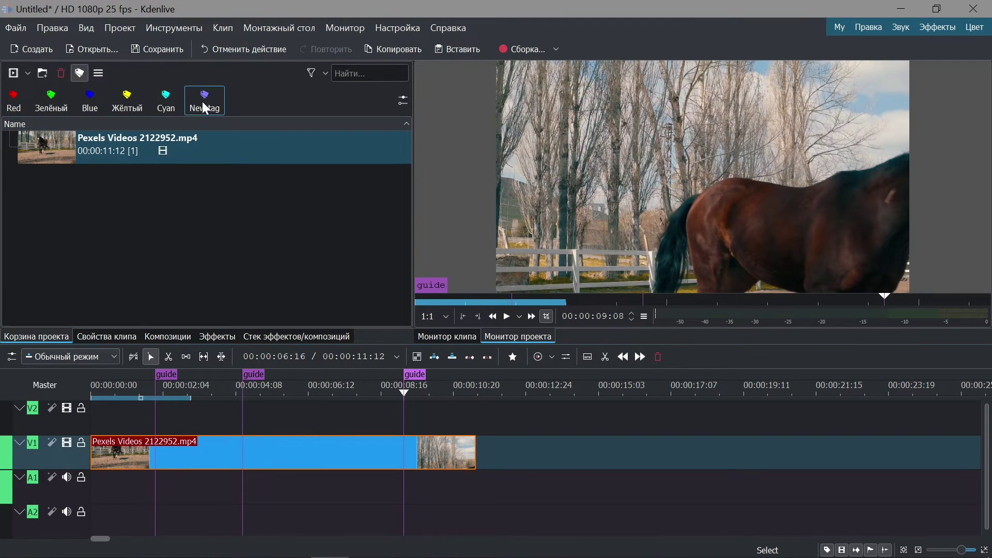
left_click(202, 102)
Delete "New tag" from the project tags and save the tag configuration
left_click(403, 109)
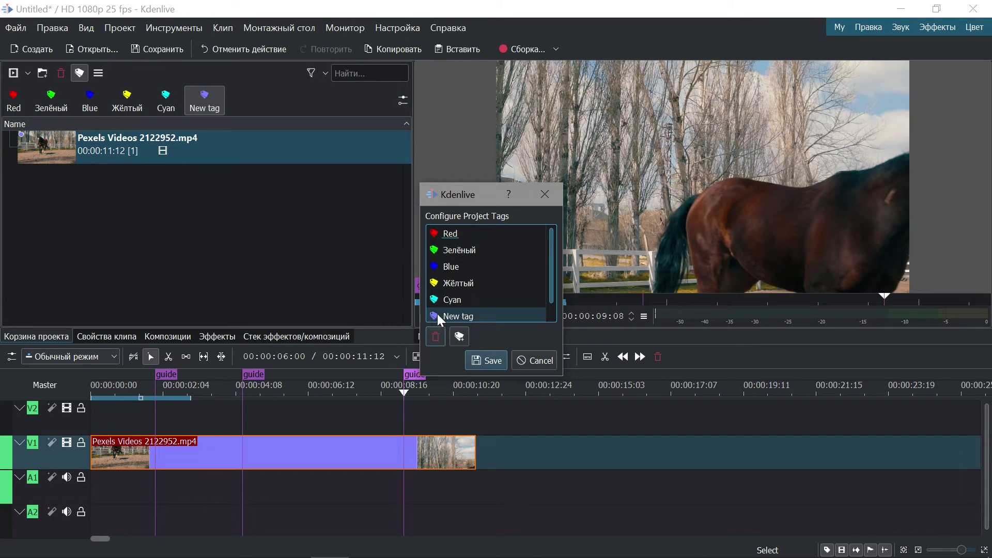
left_click(457, 317)
left_click(432, 337)
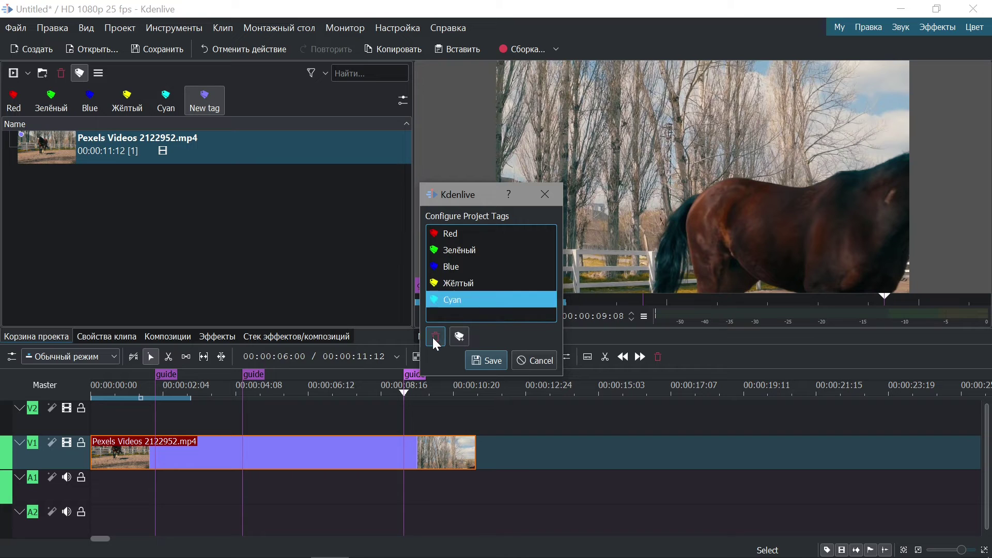
left_click(476, 358)
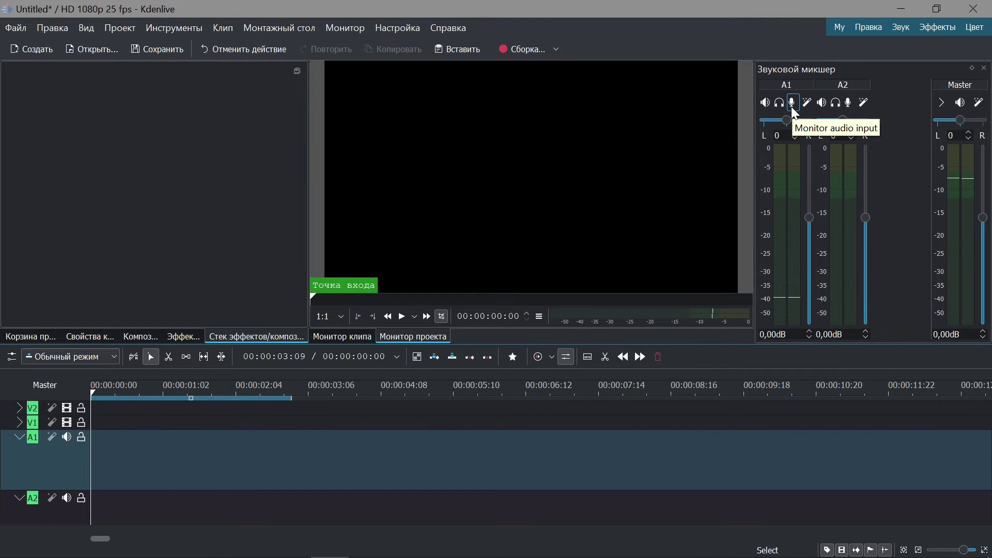
Turn audio input monitoring on track A1 on and off, once directly and once by showing the track's recording controls
left_click(793, 109)
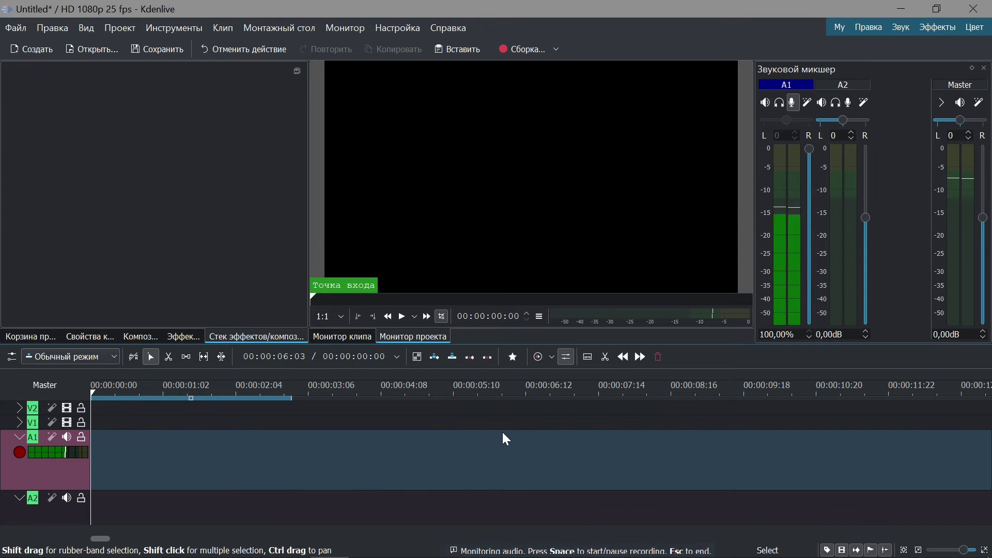
key("Escape")
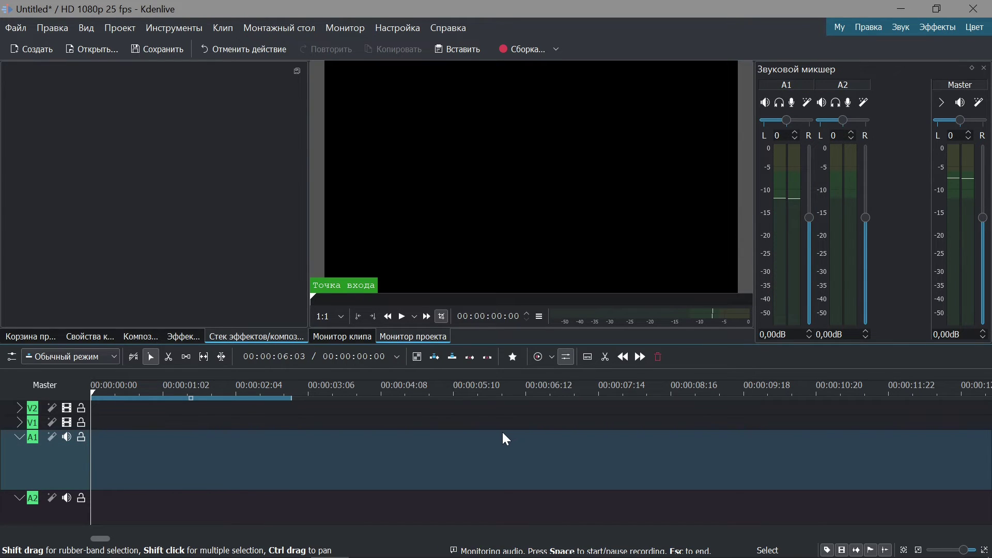
right_click(43, 462)
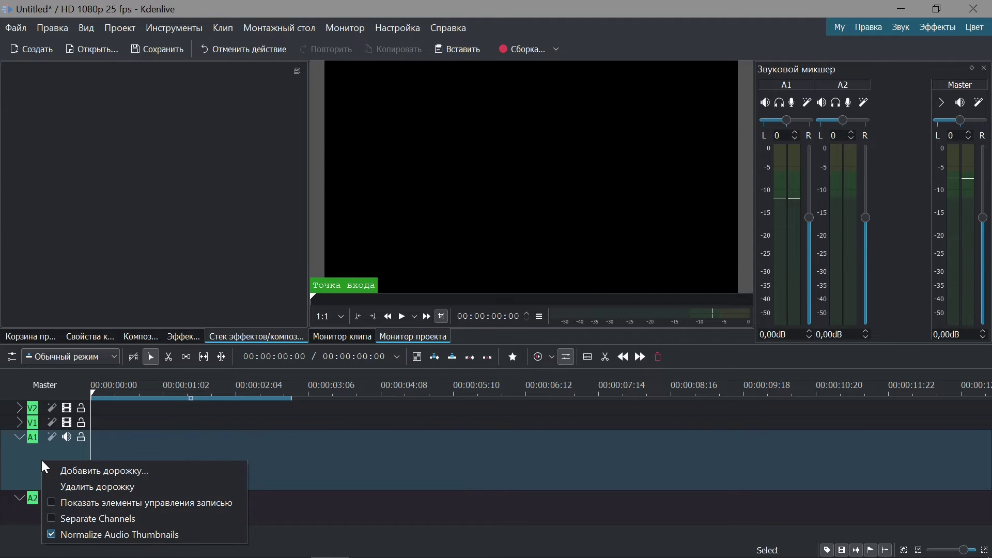
left_click(166, 505)
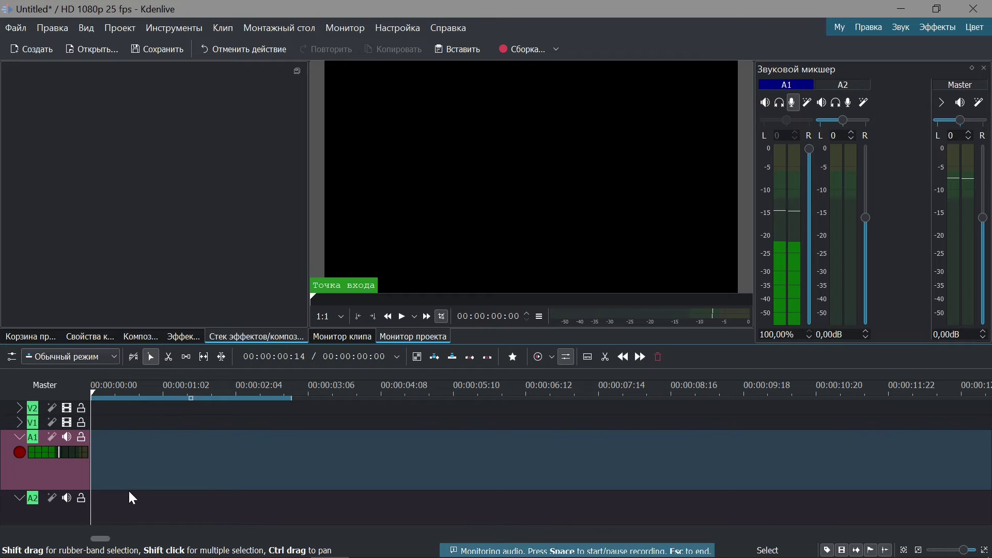
left_click(793, 106)
Monitor the audio input on track A1, record a clip of about 00:00:06:15 onto it with a pause at the end, and stop monitoring
left_click(793, 106)
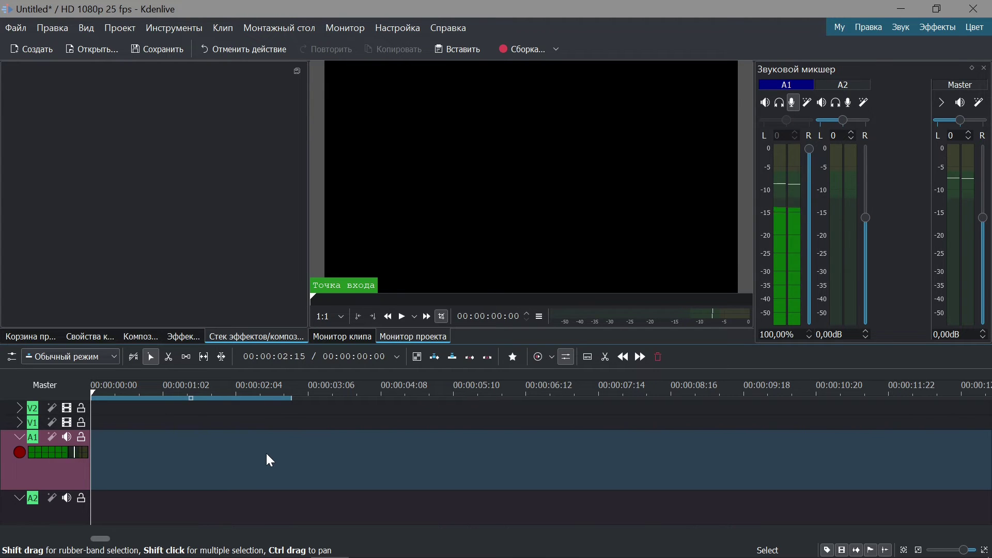
key("space")
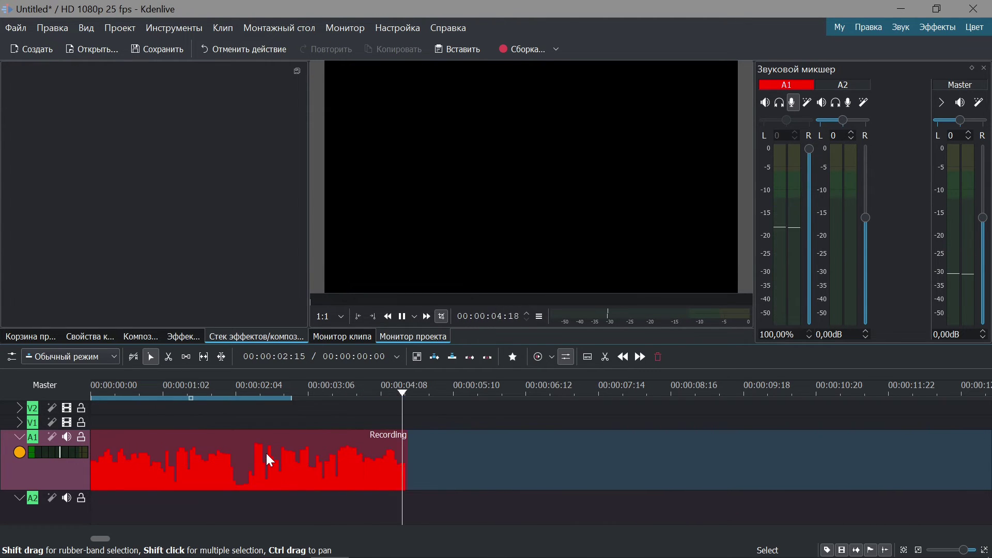
key("space")
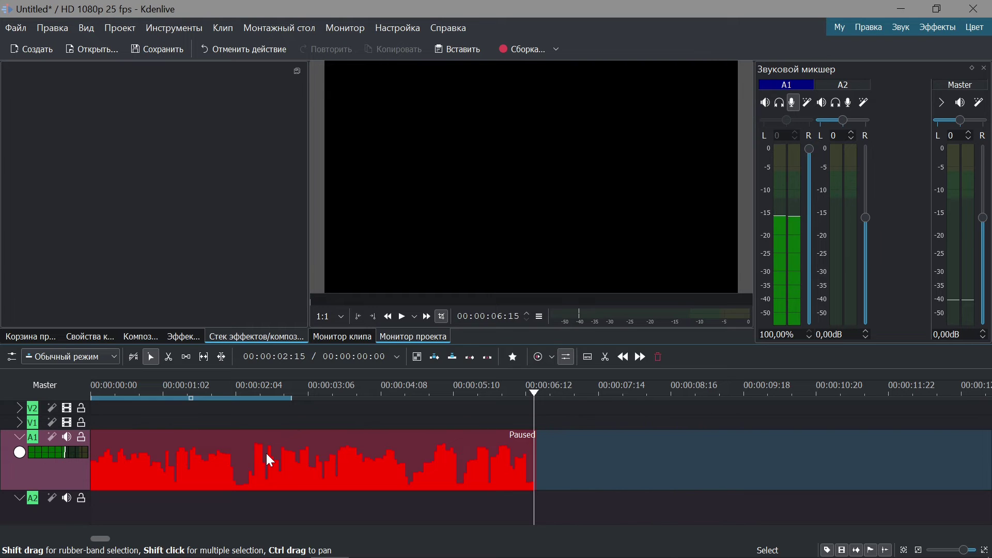
key("shift+space")
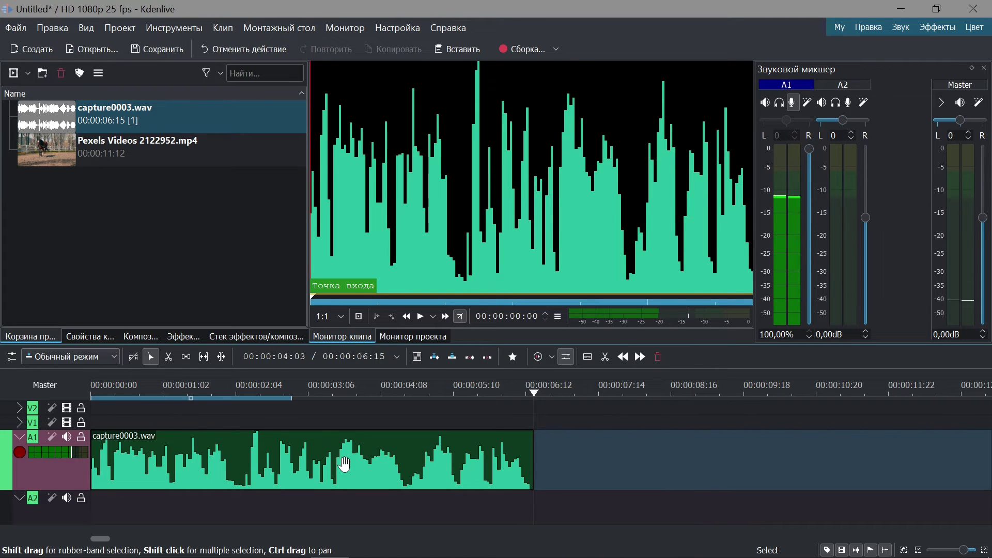
left_click(588, 443)
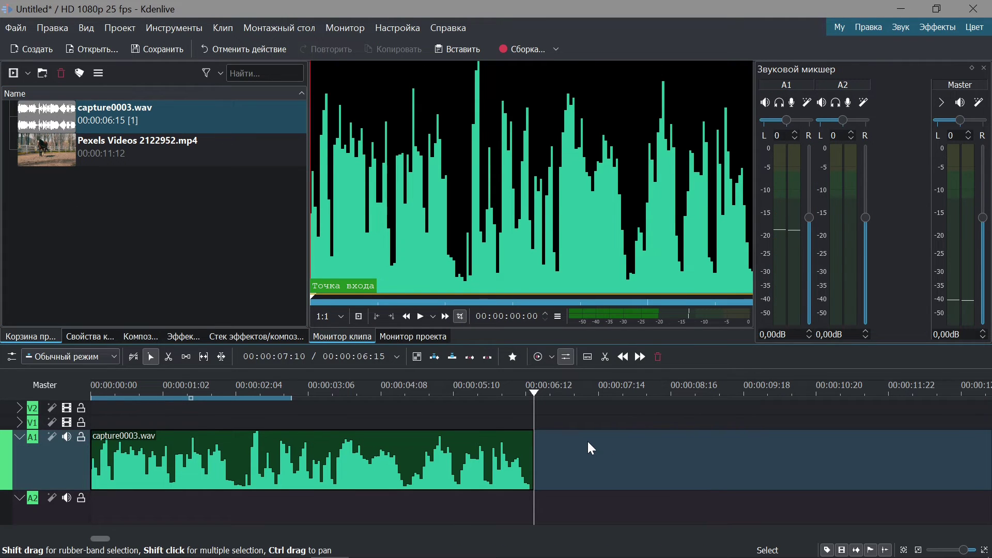
Open capture0003.wav from the project bin for editing in Audacity, view its waveform and close Audacity without saving
left_click(71, 113)
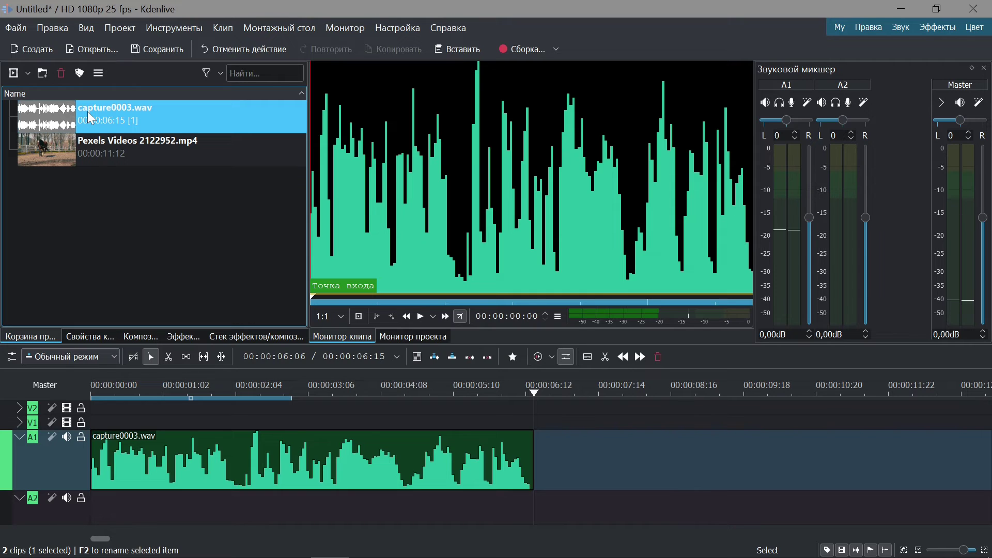
right_click(90, 118)
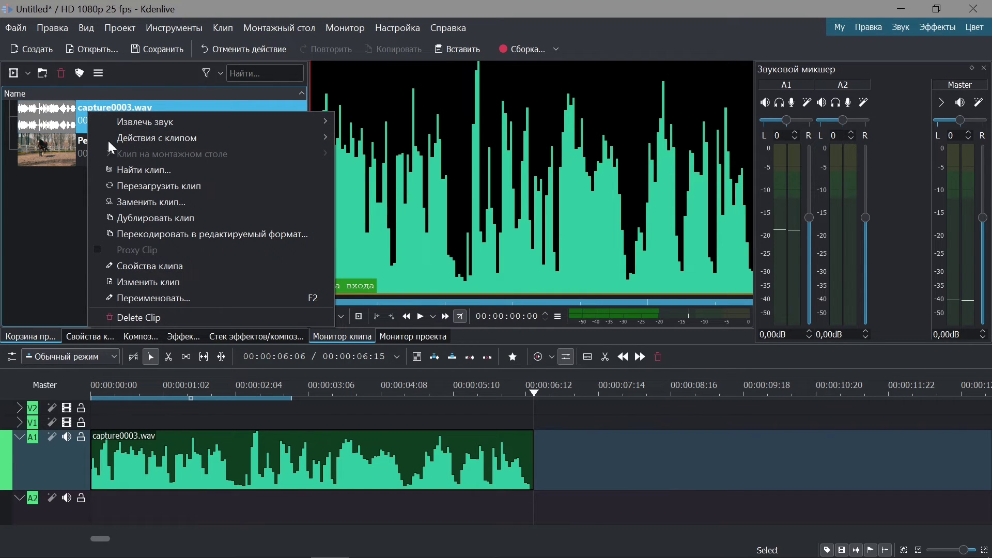
left_click(202, 283)
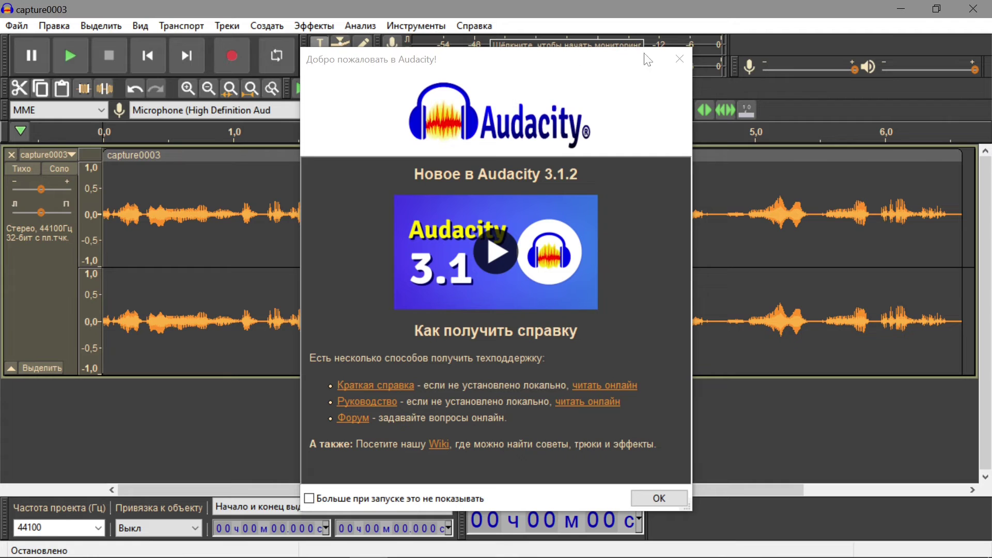
left_click(679, 59)
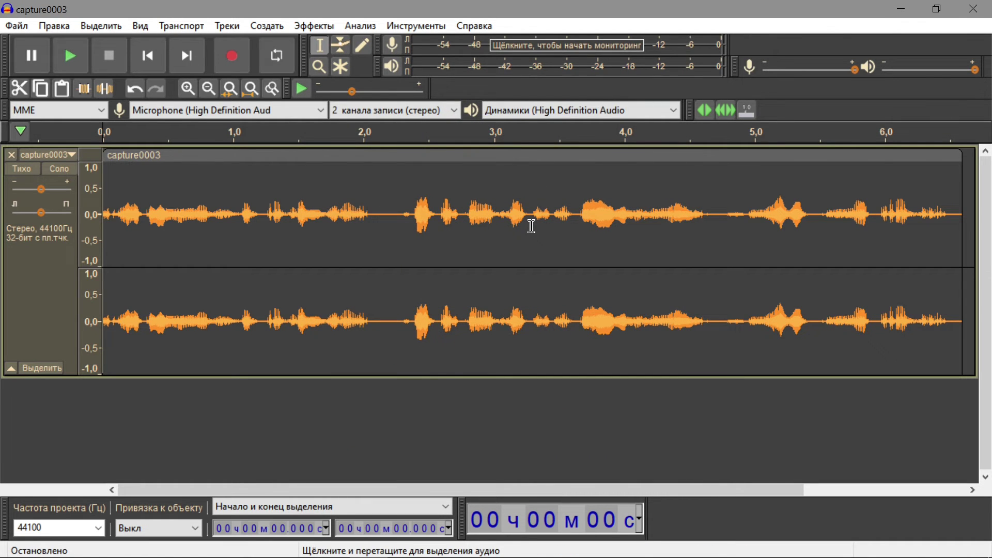
left_click(972, 9)
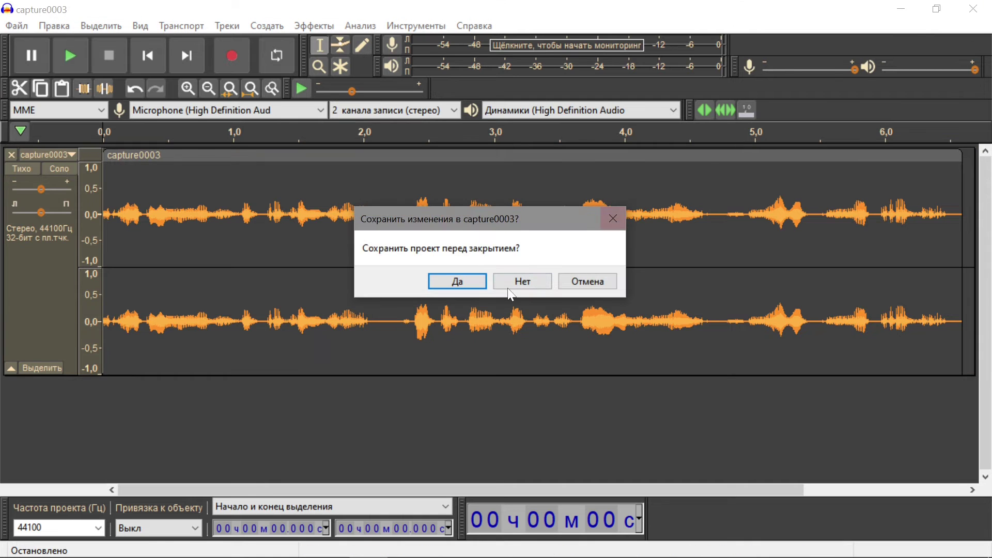
left_click(500, 286)
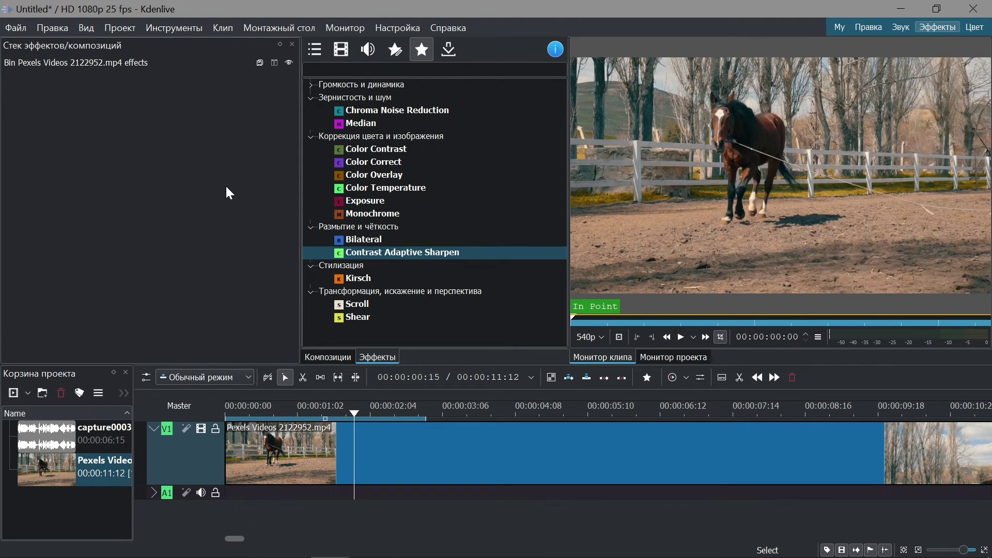
Add the Color Temperature effect to the bin clip Pexels Videos 2122952.mp4
double_click(423, 190)
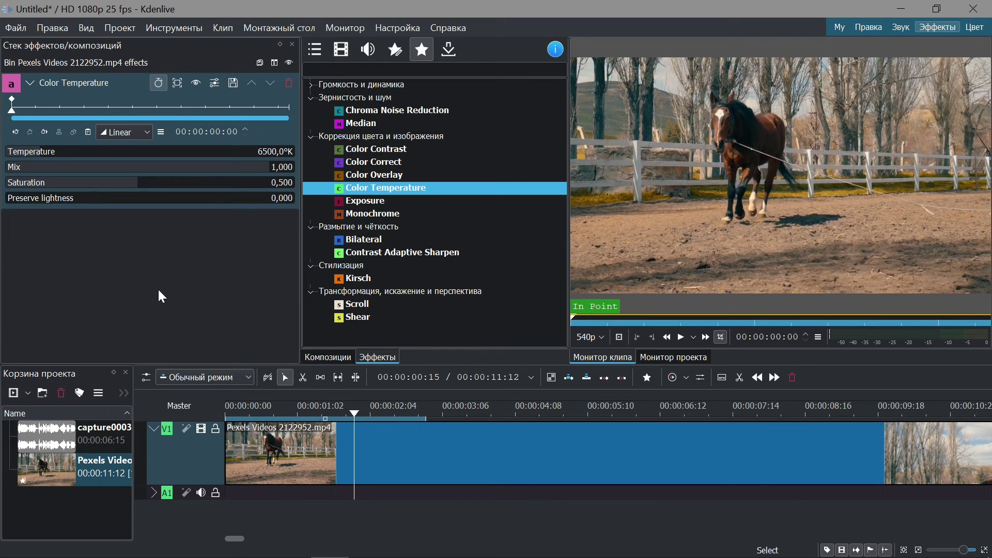
Set the Color Temperature effect's temperature to 6499 °K and remove the effect from the bin clip
mouse_move(52, 158)
left_mouse_down()
mouse_move(64, 155)
mouse_move(37, 159)
left_mouse_up()
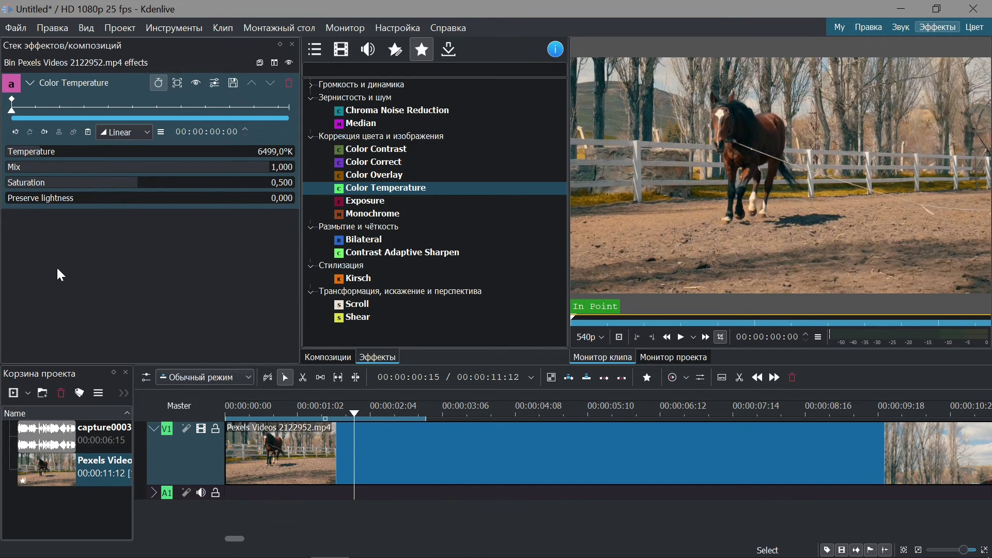
left_click(289, 83)
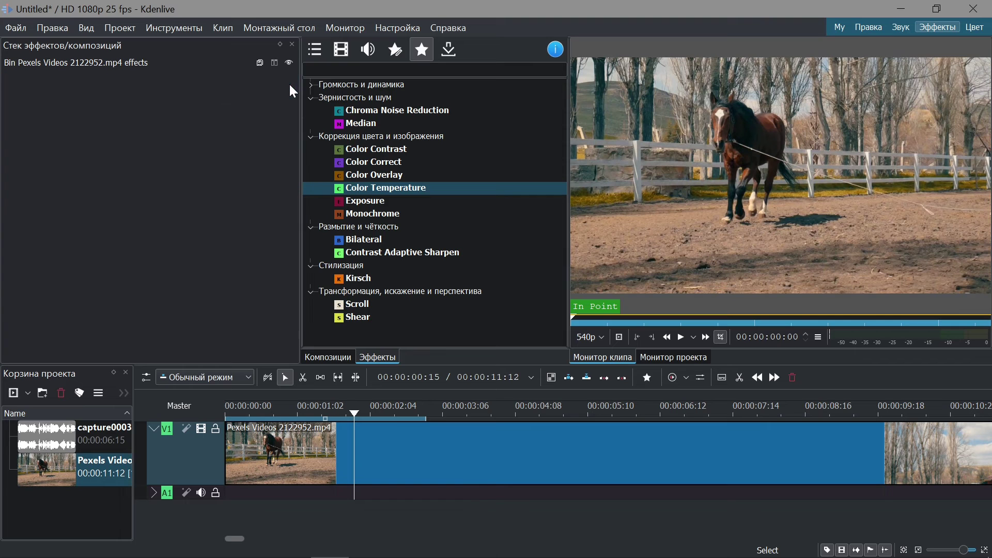
Try the Exposure effect on the bin clip with exposure set to 0,790, and remove the effect
double_click(367, 202)
left_click_drag(130, 161, 170, 155)
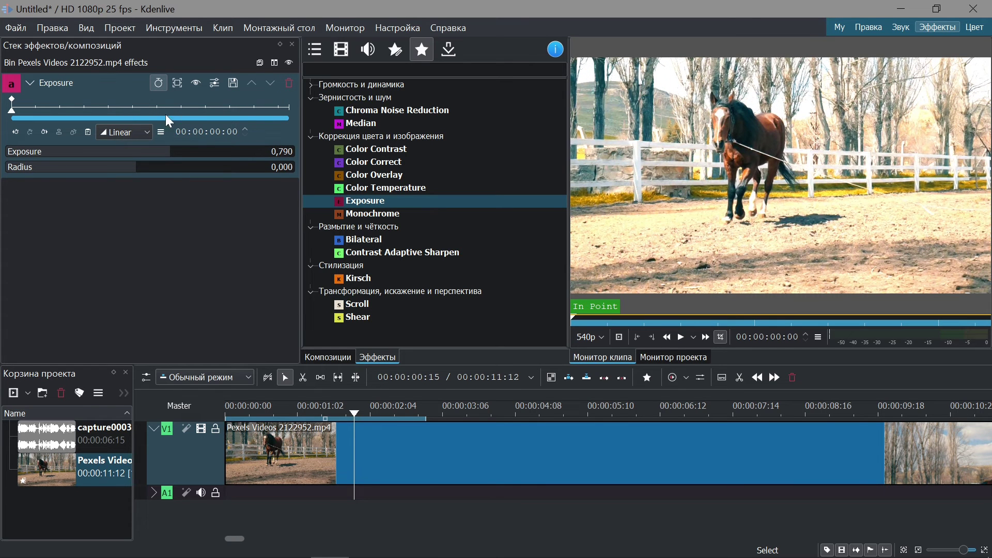
left_click(288, 83)
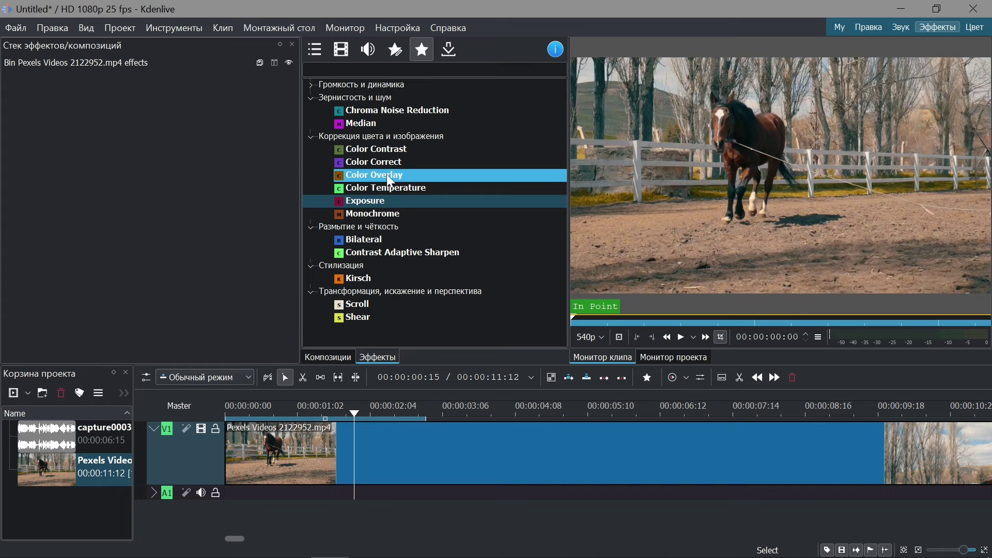
Try the Color Overlay effect on the bin clip with hue 30,600, saturation 0,282 and mix 0,877, and remove the effect
left_click_drag(390, 178, 268, 175)
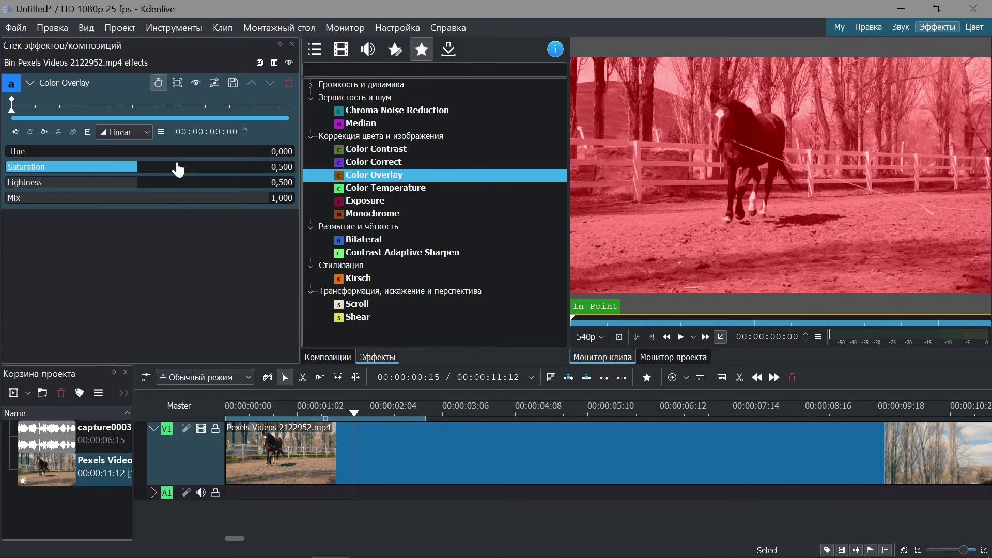
left_click_drag(120, 171, 79, 178)
mouse_move(26, 154)
left_mouse_down()
mouse_move(76, 155)
mouse_move(25, 155)
left_mouse_up()
left_click_drag(243, 203, 196, 204)
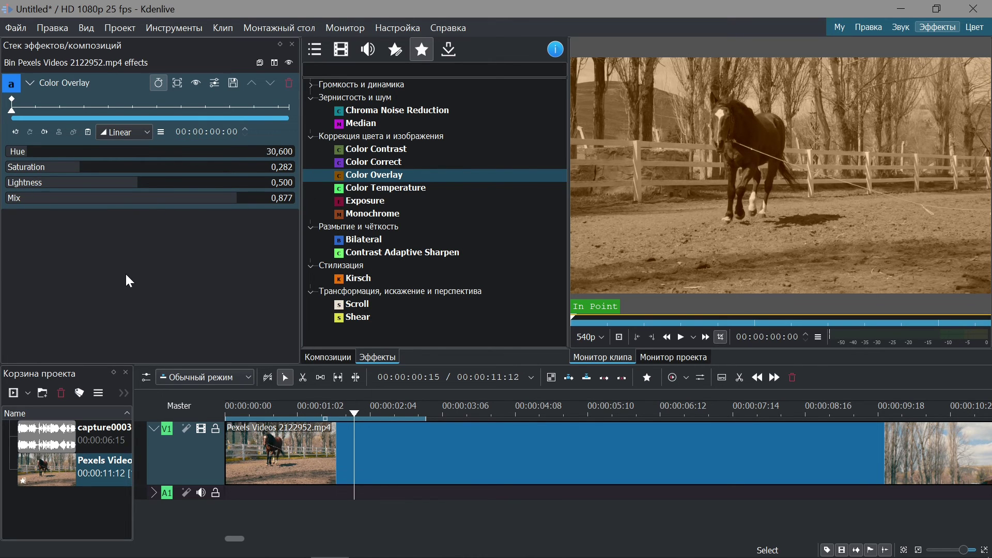
left_click(288, 85)
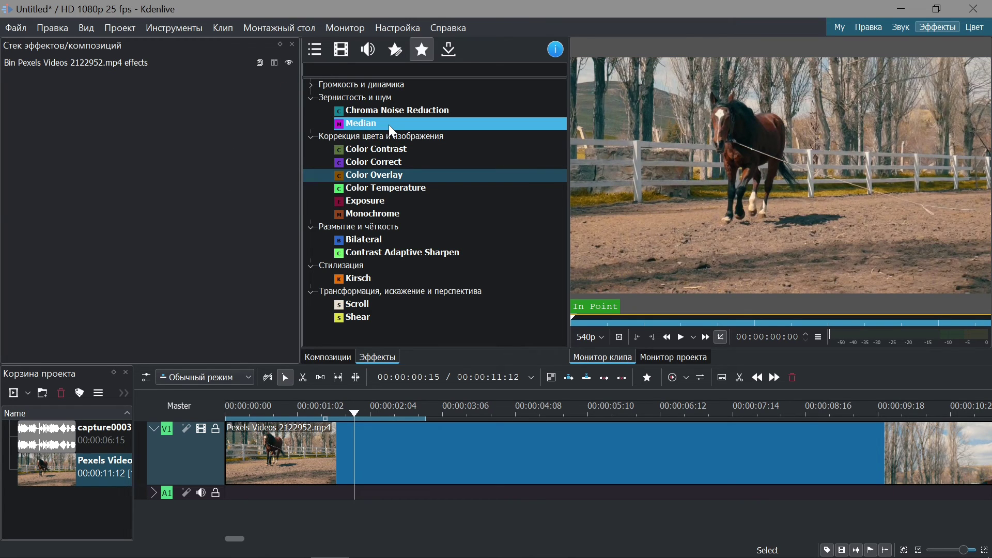
Try the Median effect on the bin clip with planes set to All and spatial sigma 5,503, and remove the effect
left_click_drag(392, 132, 52, 166)
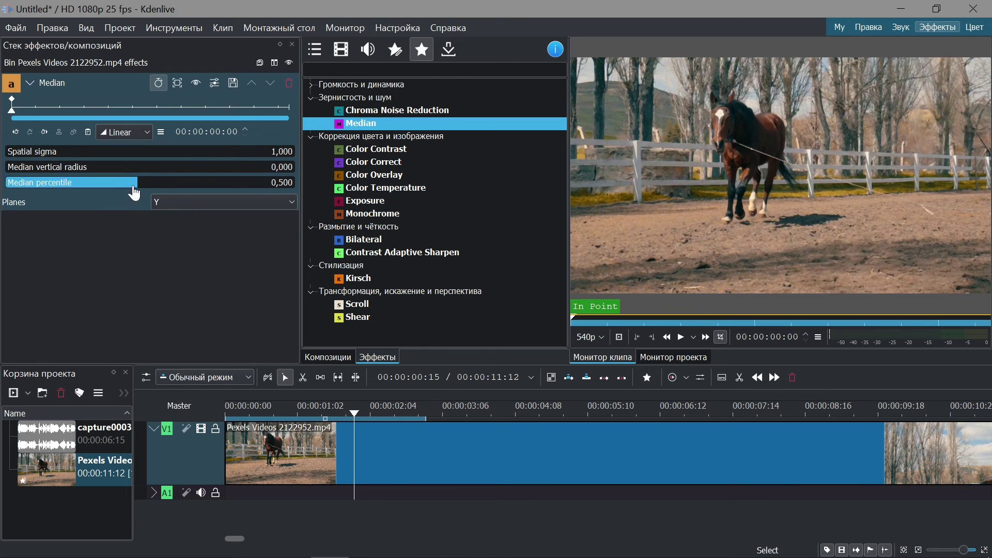
left_click(160, 202)
left_click(171, 311)
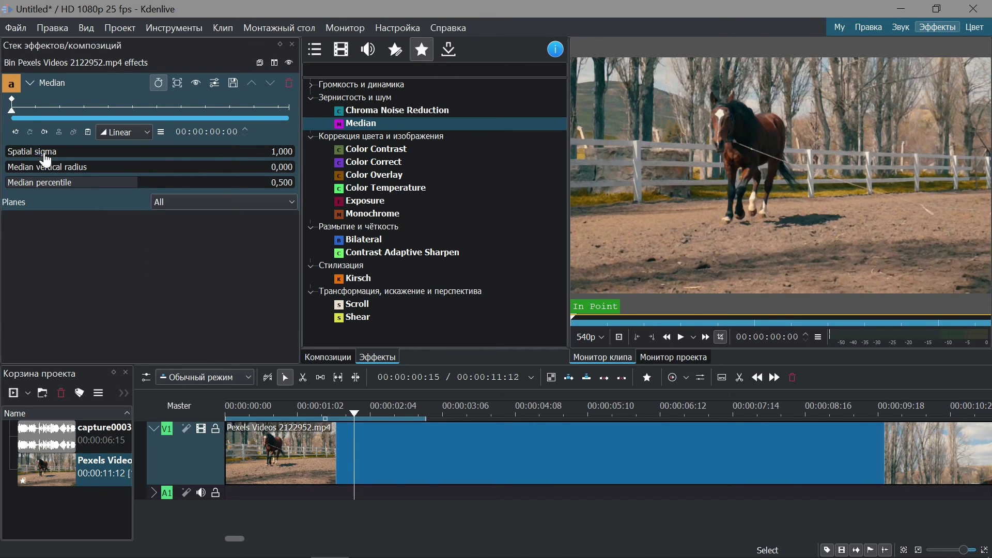
left_click_drag(44, 157, 16, 162)
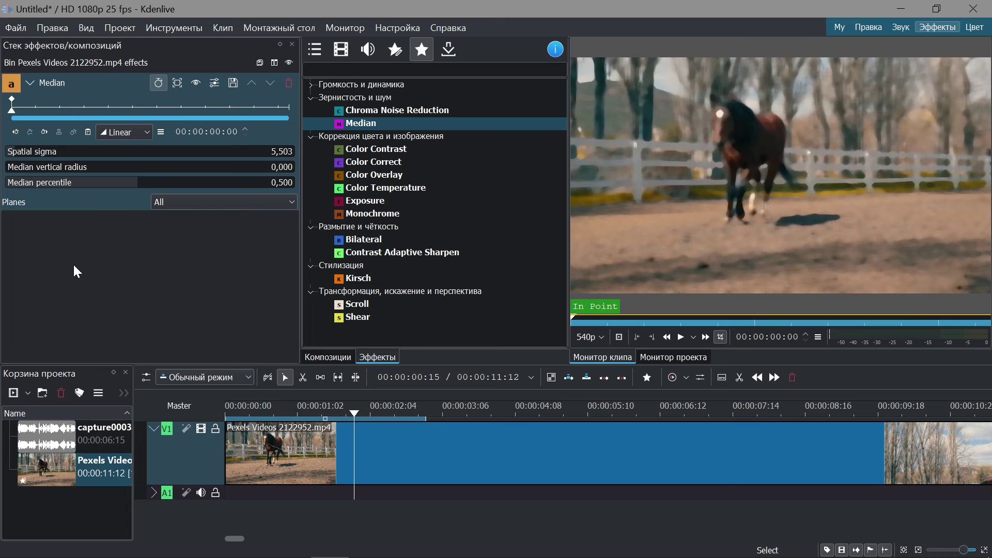
left_click(290, 85)
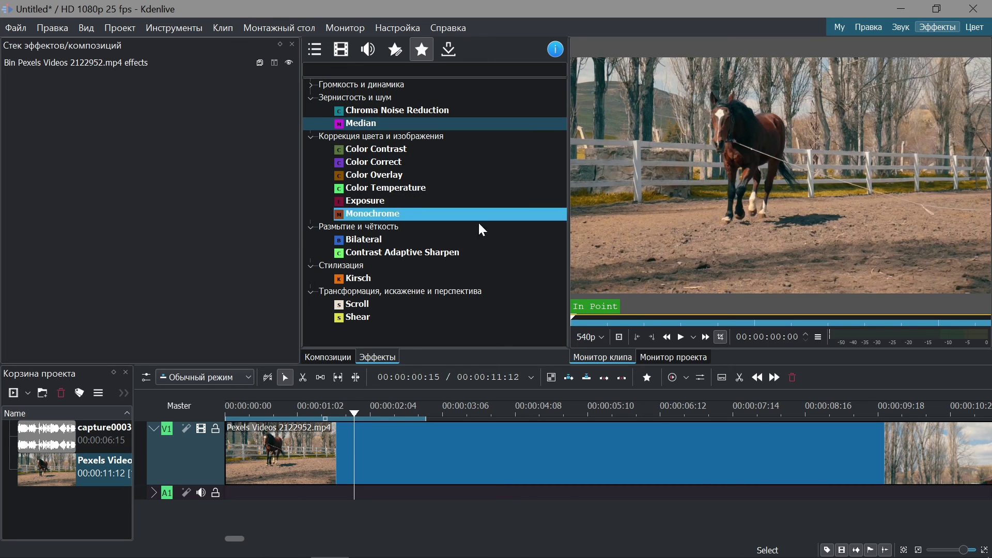
Try the Contrast Adaptive Sharpen effect on the bin clip, adjusting its strength with the Y plane selected, and remove the effect
left_click_drag(417, 251, 214, 209)
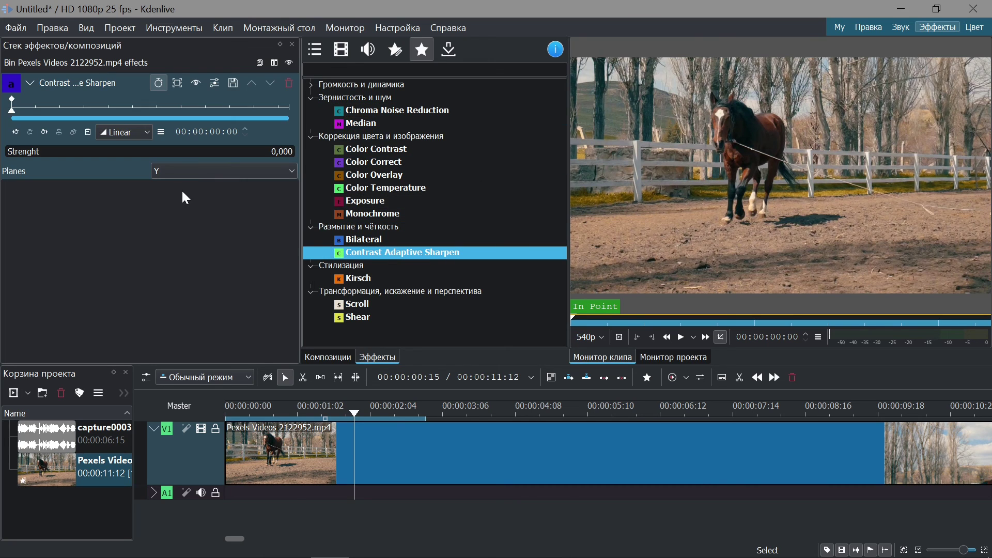
left_click(205, 169)
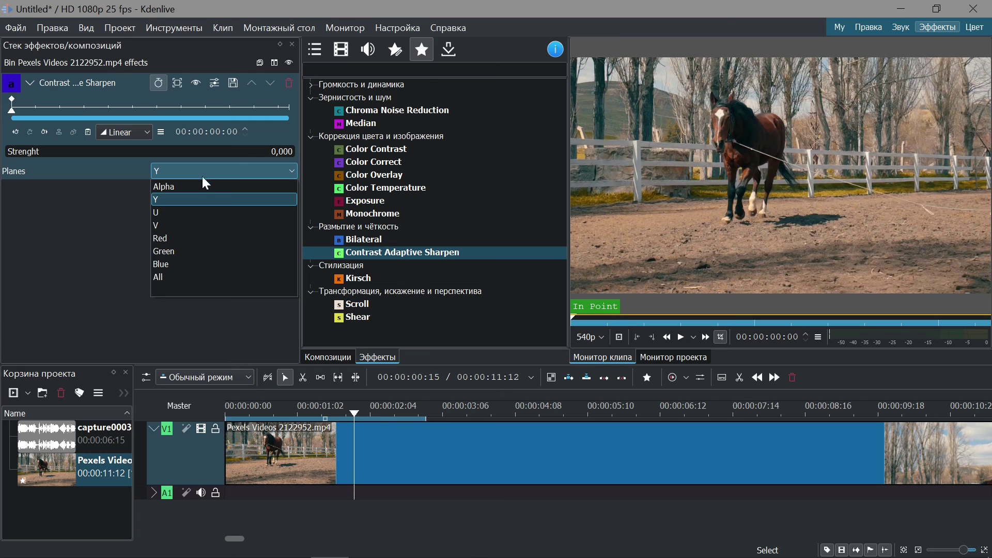
left_click(170, 201)
left_click_drag(40, 153, 11, 181)
left_click(287, 84)
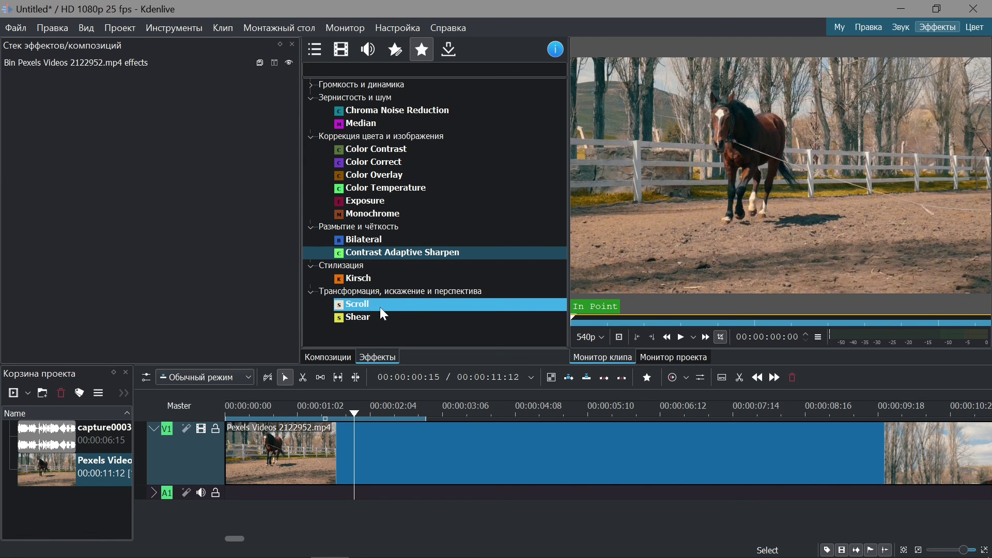
Add the Scroll effect to the bin clip with horizontal scrolling speed -0,160 and vertical scrolling speed -0,188
double_click(401, 305)
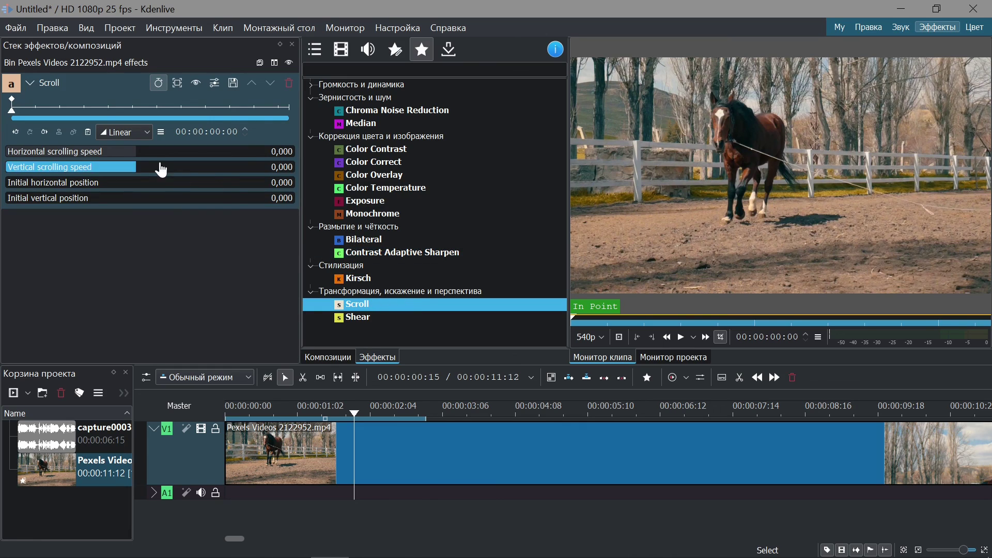
left_click_drag(132, 152, 111, 161)
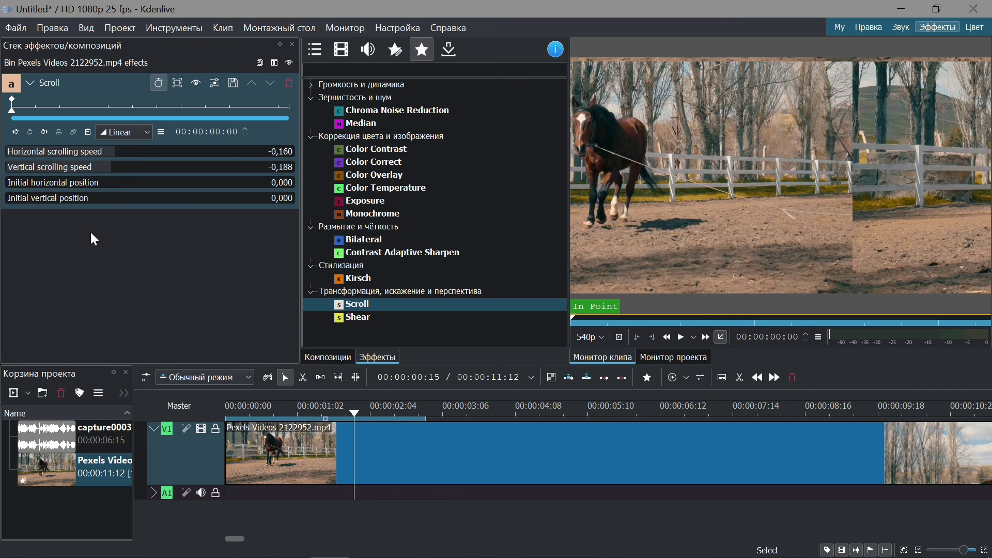